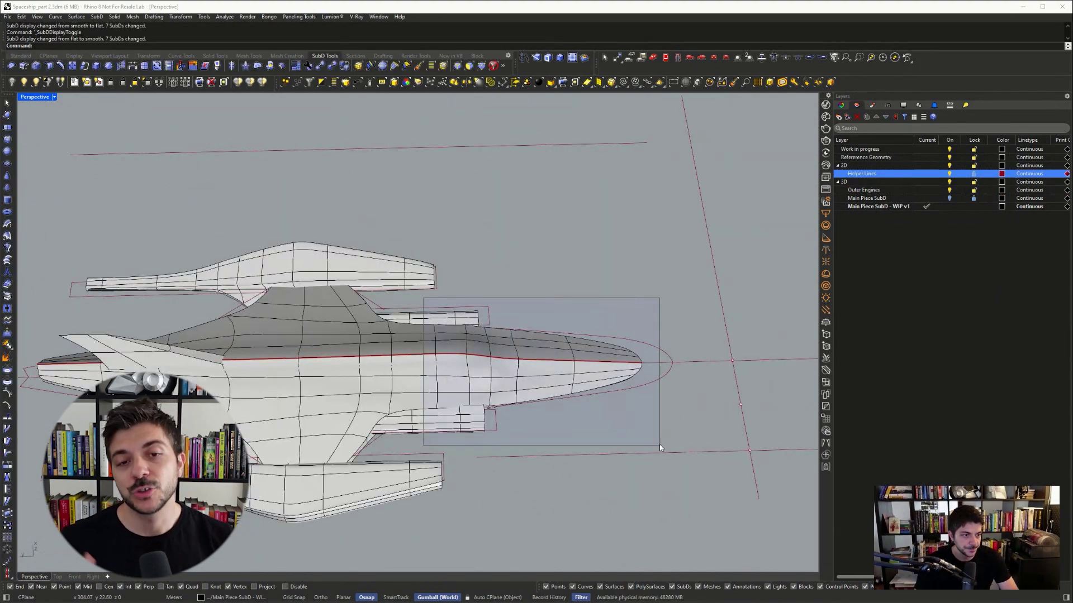
Undo the accidental gumball move of the nose, viewing the SubD as flat facets
{"action": "left_click_drag", "start_coordinate": [660, 445], "coordinate": [660, 445]}
{"action": "right_click_drag", "start_coordinate": [659, 445], "coordinate": [514, 364]}
{"action": "scroll", "coordinate": [514, 364], "scroll_direction": "up", "scroll_amount": 2}
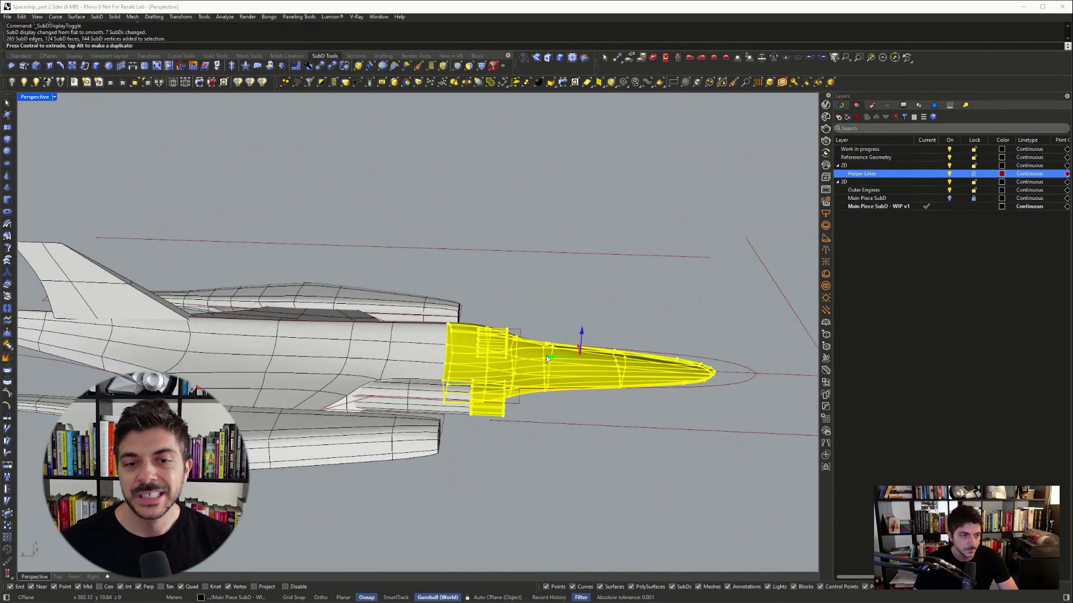
{"action": "key", "text": "Tab"}
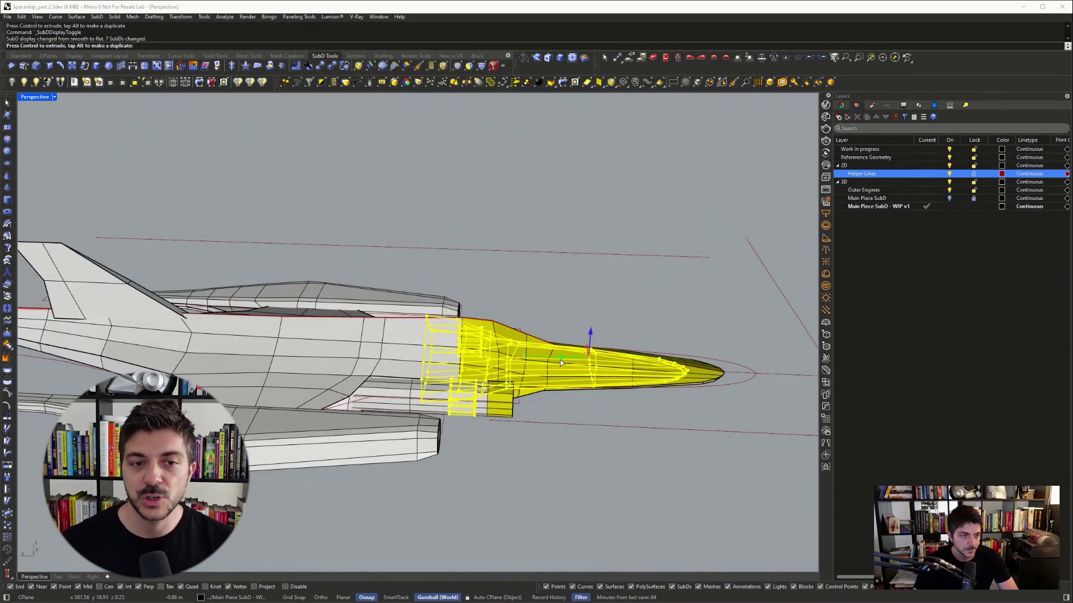
{"action": "key", "text": "ctrl+z"}
{"action": "key", "text": "ctrl+z"}
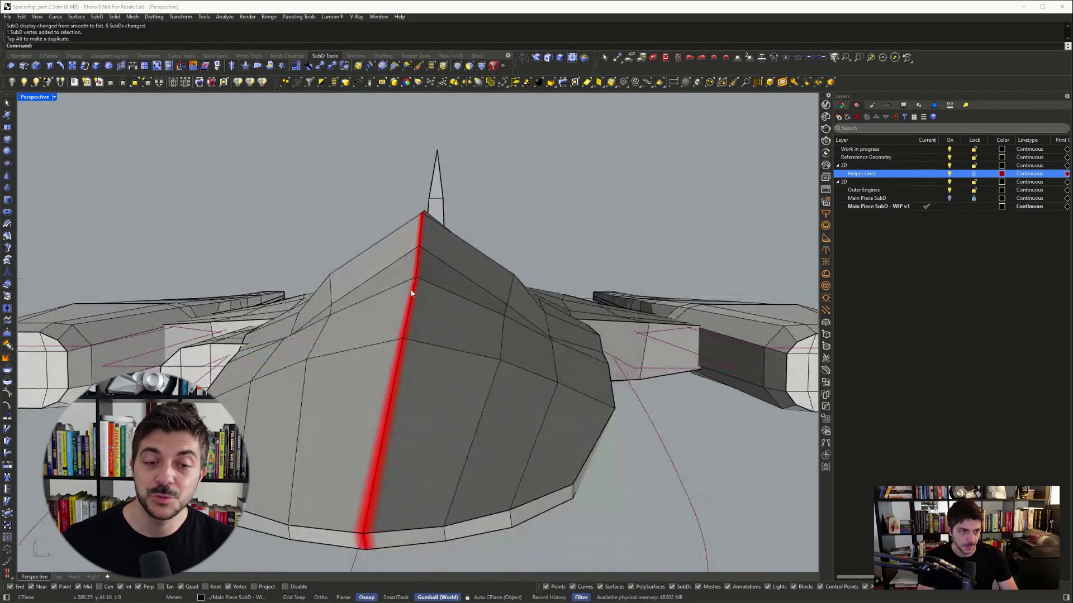
Select a vertex on the upper hull beside the nose ridge and inspect it
{"action": "key", "text": "Tab"}
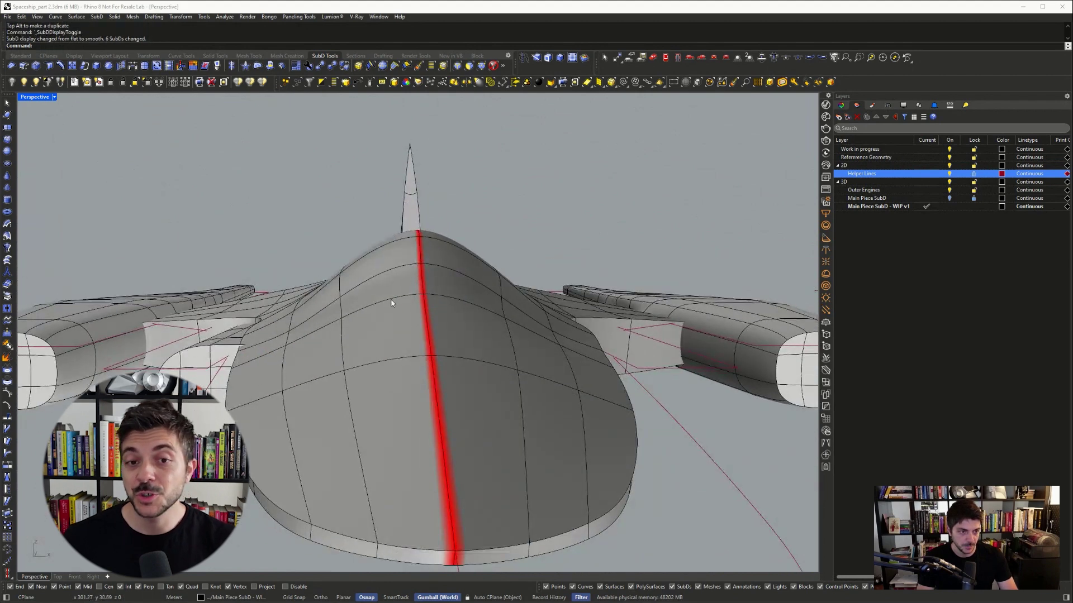
{"action": "key", "text": "Tab"}
{"action": "right_click_drag", "start_coordinate": [469, 347], "coordinate": [286, 366]}
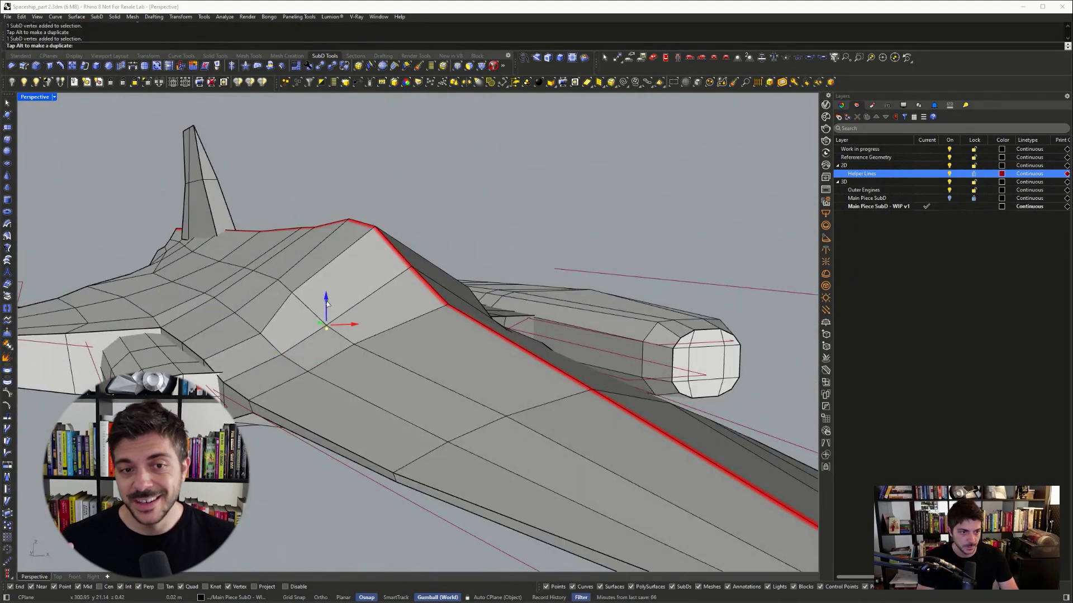
{"action": "left_click", "coordinate": [260, 334]}
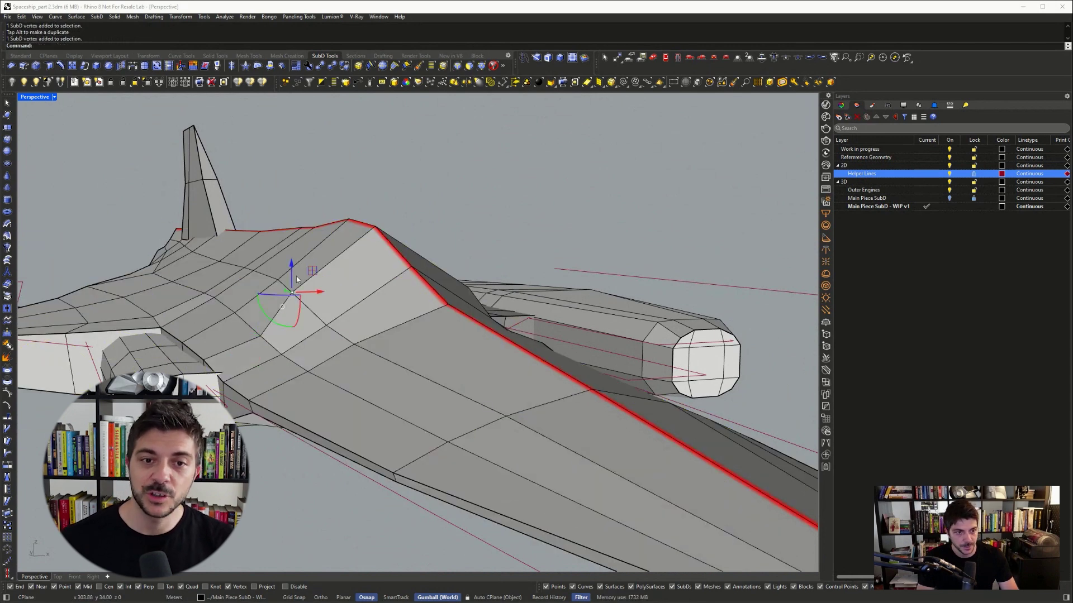
{"action": "right_click_drag", "start_coordinate": [312, 298], "coordinate": [328, 305]}
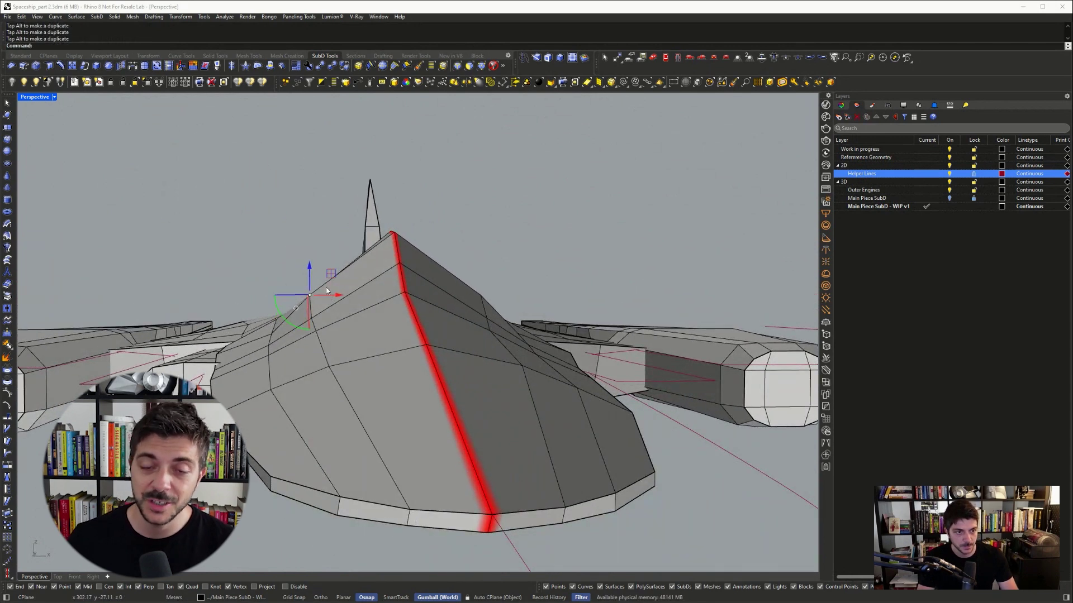
{"action": "right_click_drag", "start_coordinate": [309, 267], "coordinate": [314, 328]}
{"action": "key", "text": "Escape"}
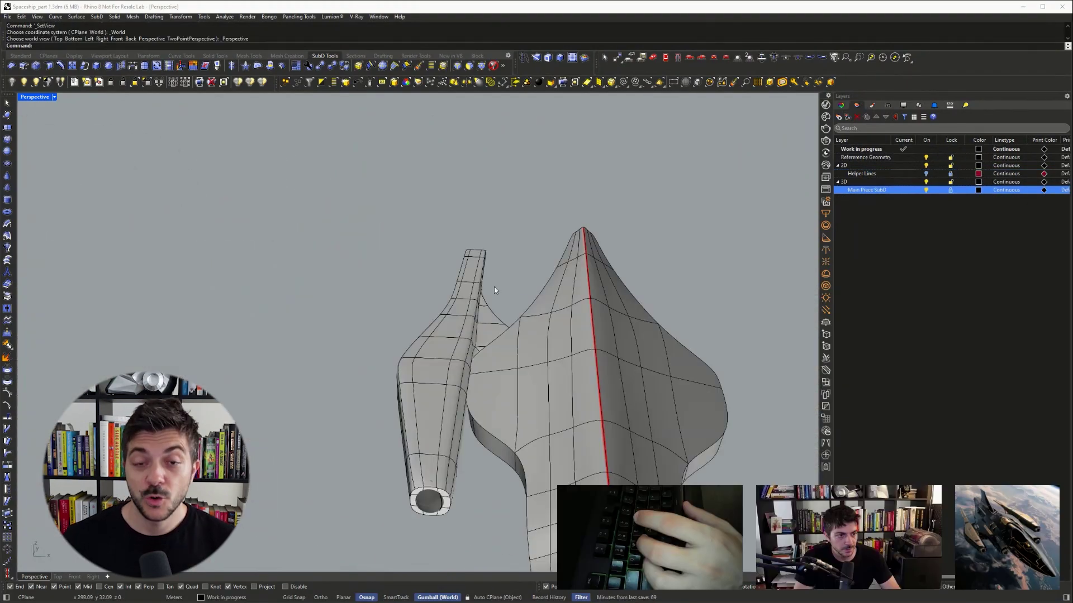
Turn on the Helper Lines layer to reveal the ship's centre line
{"action": "mouse_move", "coordinate": [493, 290]}
{"action": "right_mouse_down"}
{"action": "mouse_move", "coordinate": [503, 301]}
{"action": "mouse_move", "coordinate": [493, 289]}
{"action": "right_mouse_up"}
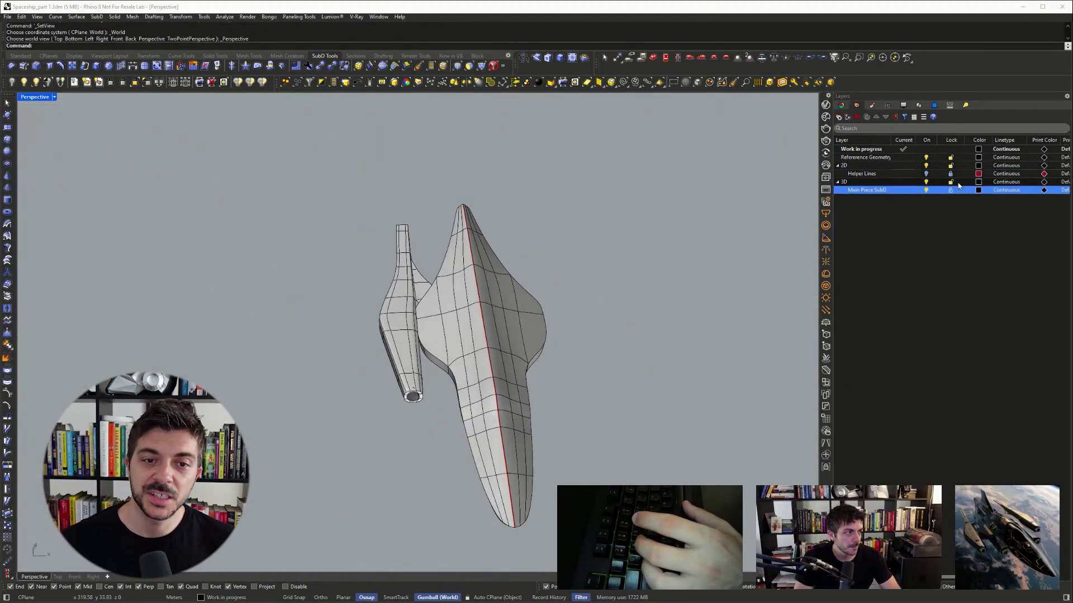
{"action": "left_click", "coordinate": [926, 174]}
{"action": "right_click_drag", "start_coordinate": [559, 291], "coordinate": [453, 288]}
Mirror the engine pod across the red centre helper line to the other side
{"action": "type", "text": "M"}
{"action": "right_click_drag", "start_coordinate": [502, 314], "coordinate": [534, 405], "text": "shift"}
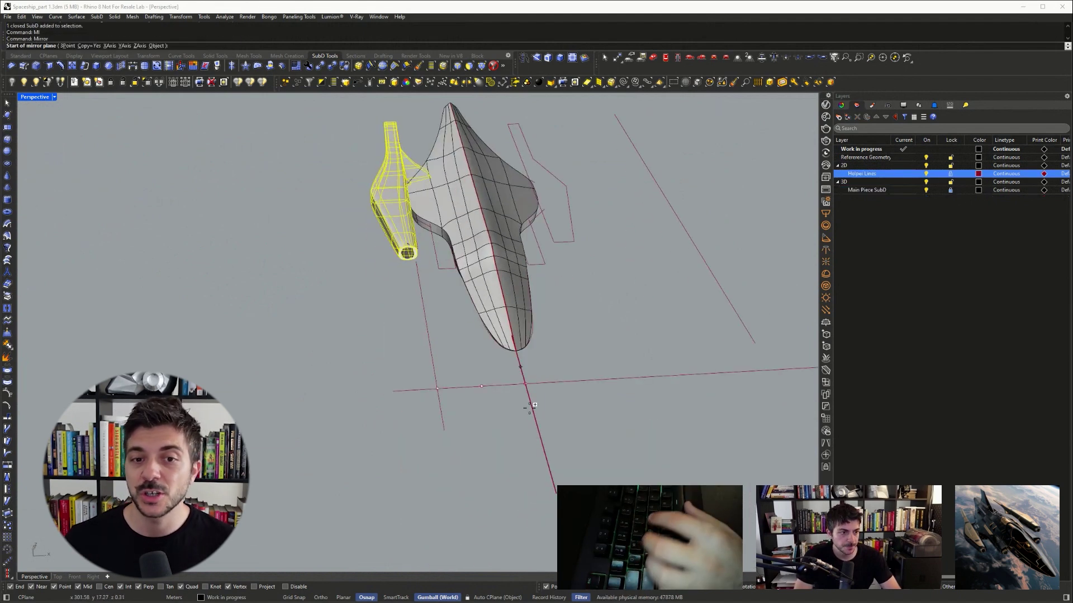
{"action": "left_click", "coordinate": [551, 481]}
{"action": "right_click_drag", "start_coordinate": [520, 467], "coordinate": [529, 329]}
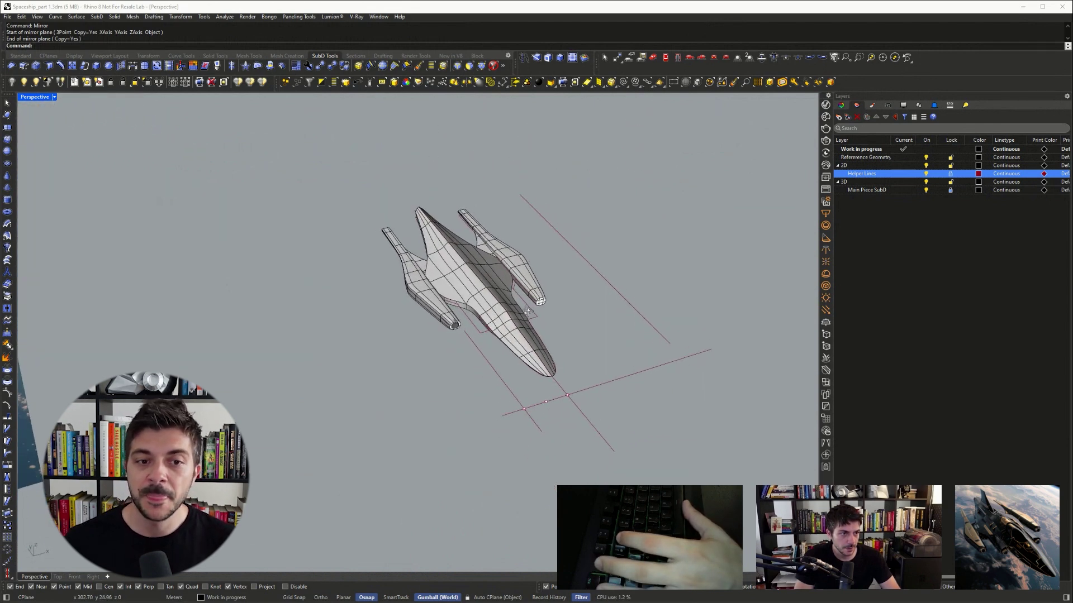
{"action": "scroll", "coordinate": [528, 311], "scroll_direction": "down", "scroll_amount": 3}
{"action": "scroll", "coordinate": [508, 285], "scroll_direction": "up", "scroll_amount": 5}
{"action": "scroll", "coordinate": [490, 263], "scroll_direction": "down", "scroll_amount": 3}
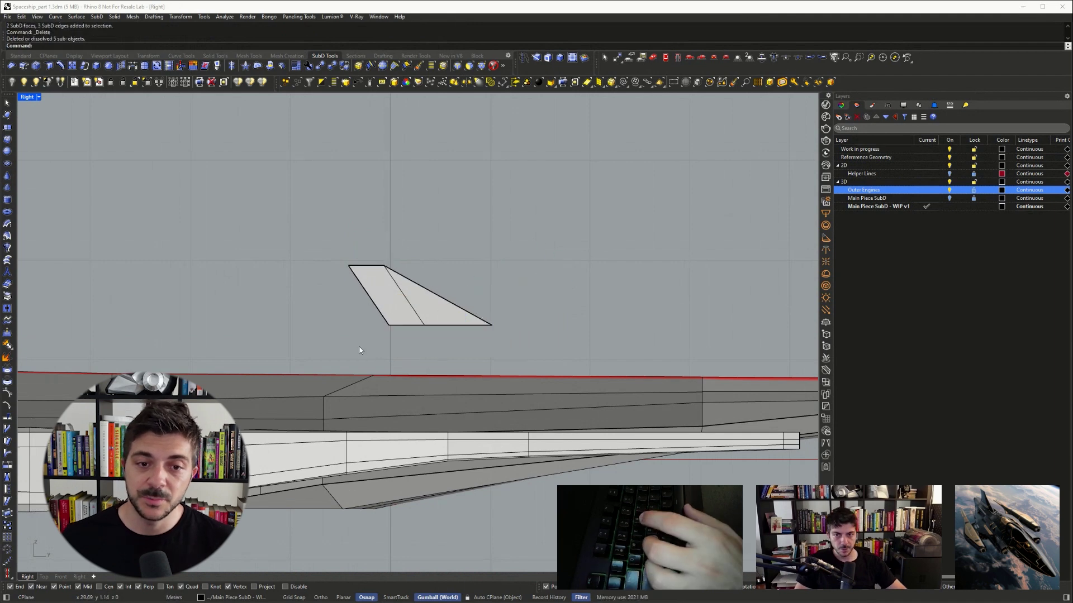
Zoom in on the ship to work on the tail fin and panel curves
{"action": "scroll", "coordinate": [359, 350], "scroll_direction": "up", "scroll_amount": 3}
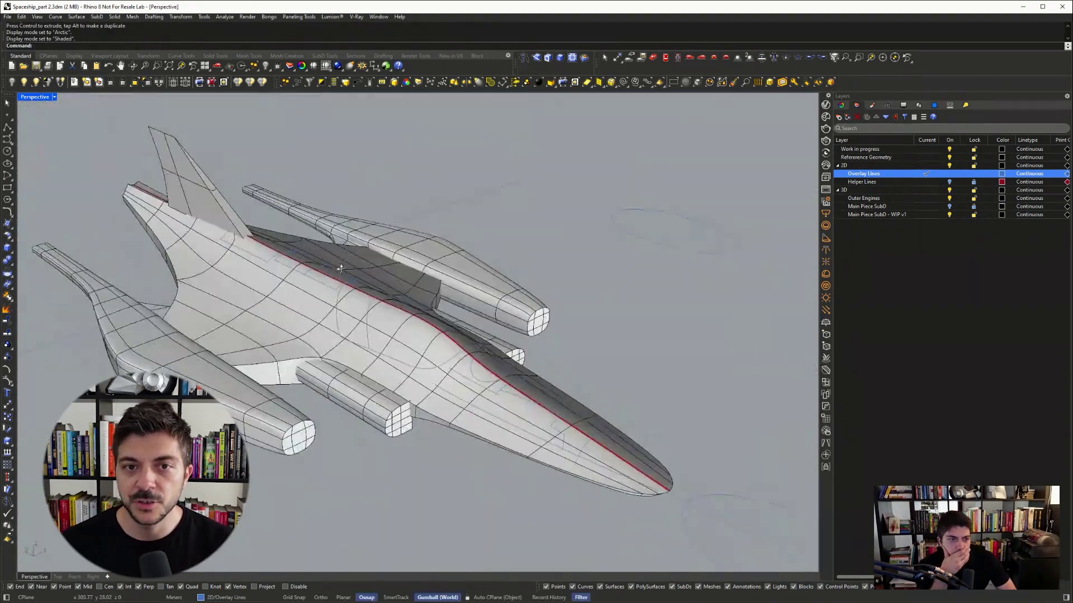
Tilt the view slightly to look at the cockpit area of the ship
{"action": "right_click_drag", "start_coordinate": [427, 332], "coordinate": [427, 344]}
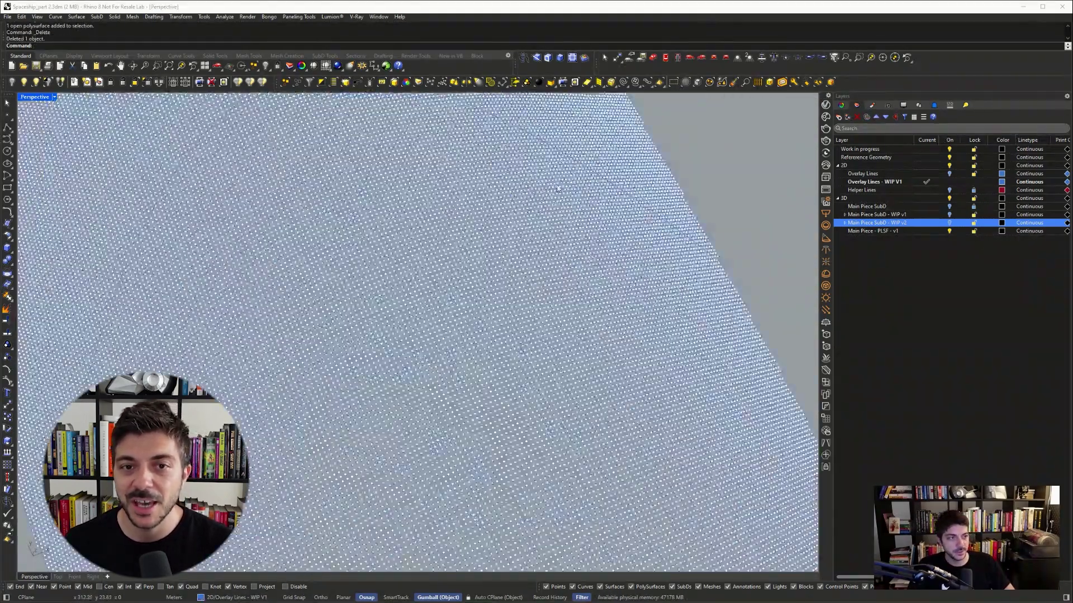
Delete the two stray curves and window-select the patch around the cockpit
{"action": "scroll", "coordinate": [421, 390], "scroll_direction": "up", "scroll_amount": 5}
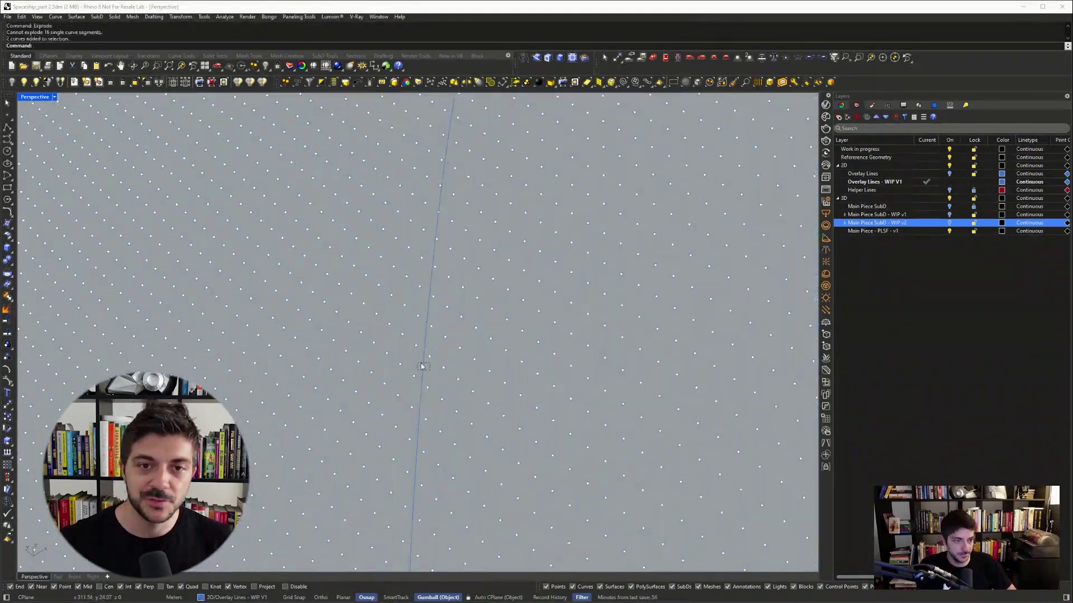
{"action": "key", "text": "Delete"}
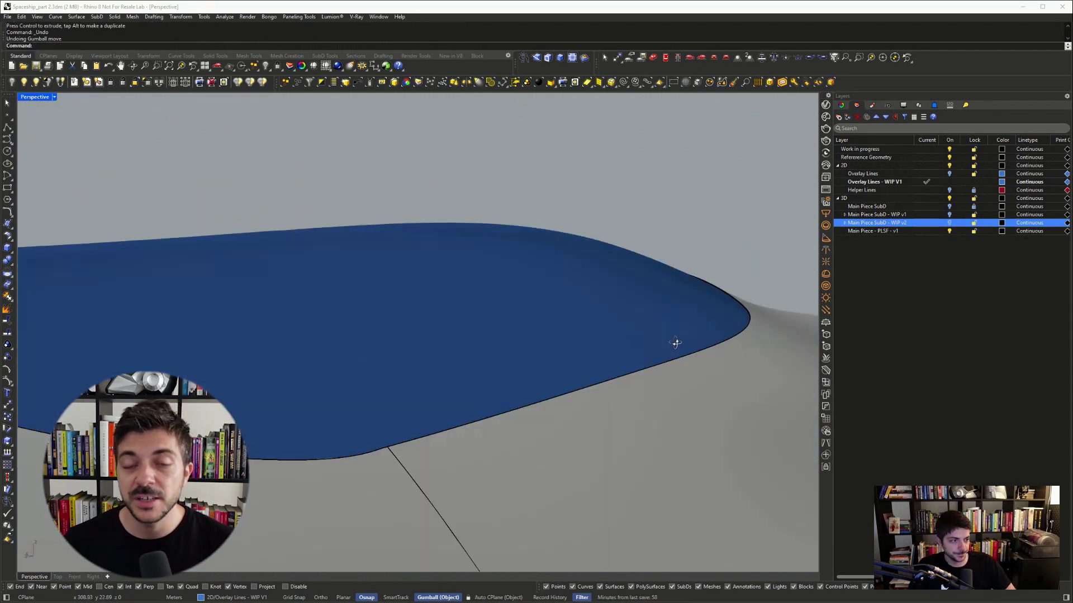
{"action": "left_click_drag", "start_coordinate": [366, 267], "coordinate": [564, 428]}
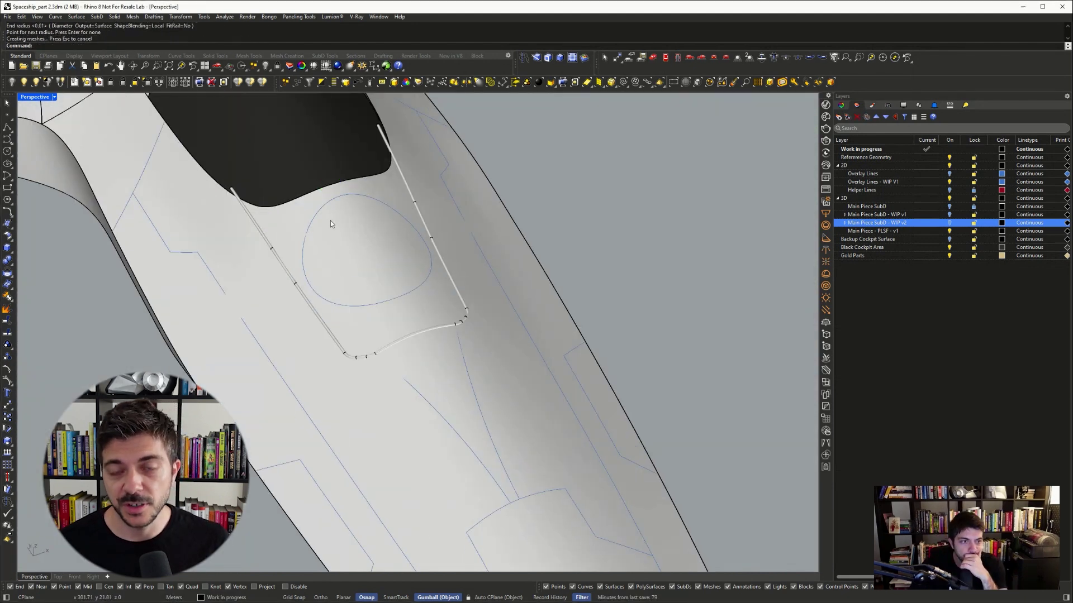
Finish the pipe around the closed panel curve, split the hull with it, and delete the pipe
{"action": "key", "text": "Return"}
{"action": "type", "text": "SP"}
{"action": "scroll", "coordinate": [357, 240], "scroll_direction": "up", "scroll_amount": 3}
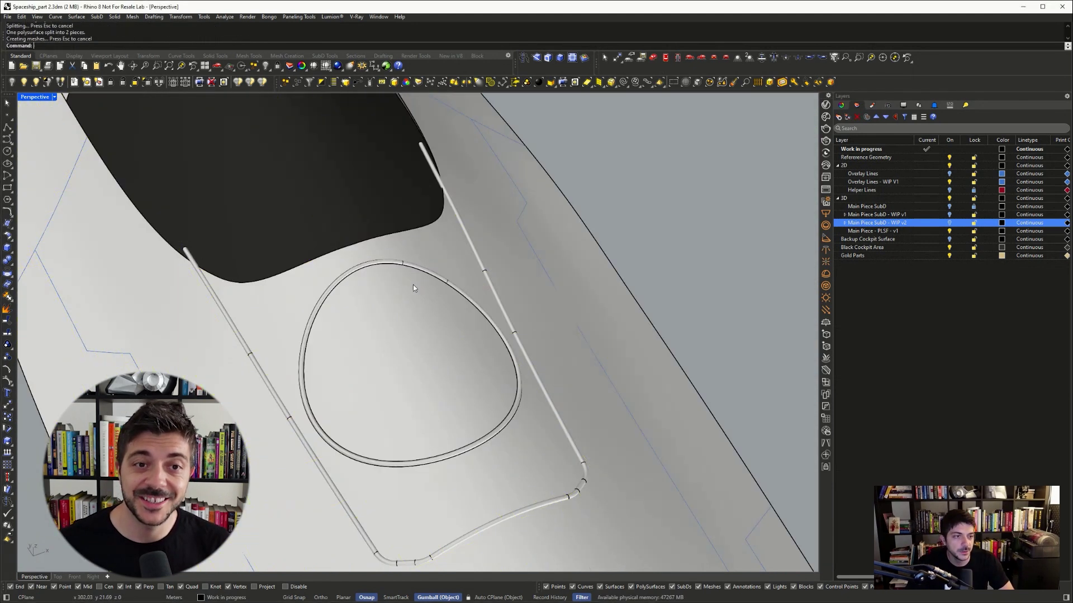
{"action": "left_click", "coordinate": [413, 288]}
{"action": "key", "text": "Delete"}
{"action": "scroll", "coordinate": [383, 328], "scroll_direction": "up", "scroll_amount": 3}
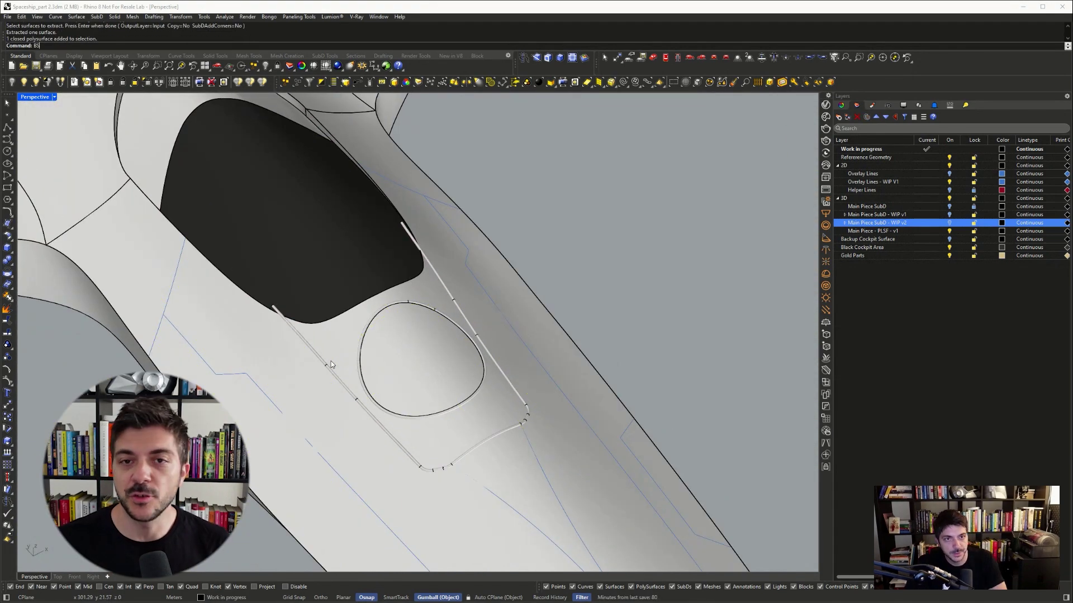
Hide the leftover pipe outline, check the groove, and undo the split to redo it
{"action": "left_click", "coordinate": [331, 361]}
{"action": "scroll", "coordinate": [308, 342], "scroll_direction": "up", "scroll_amount": 3}
{"action": "key", "text": "ctrl+h"}
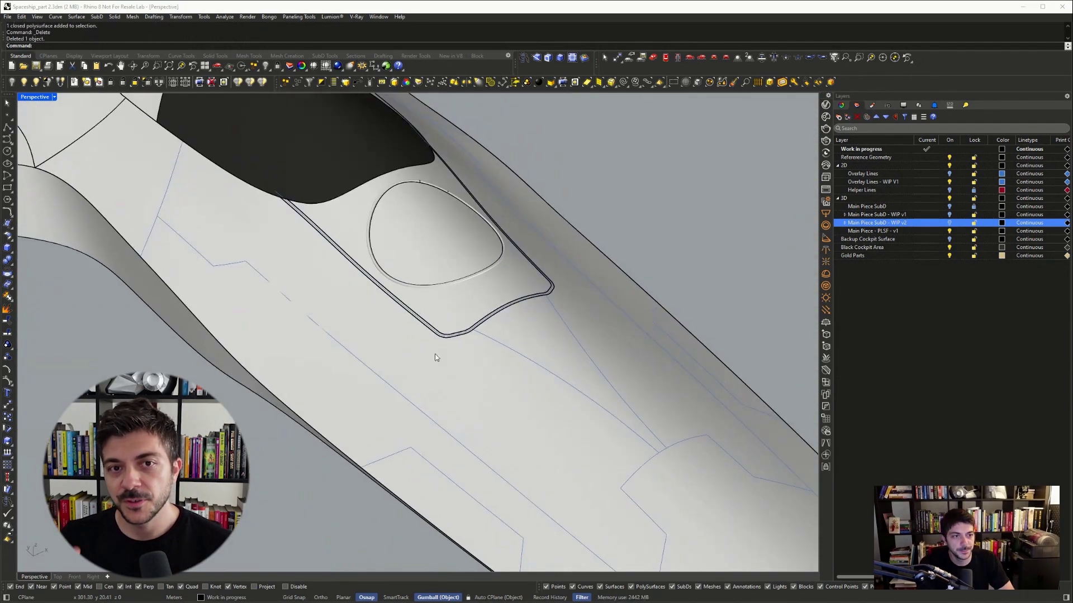
{"action": "scroll", "coordinate": [435, 354], "scroll_direction": "down", "scroll_amount": 5}
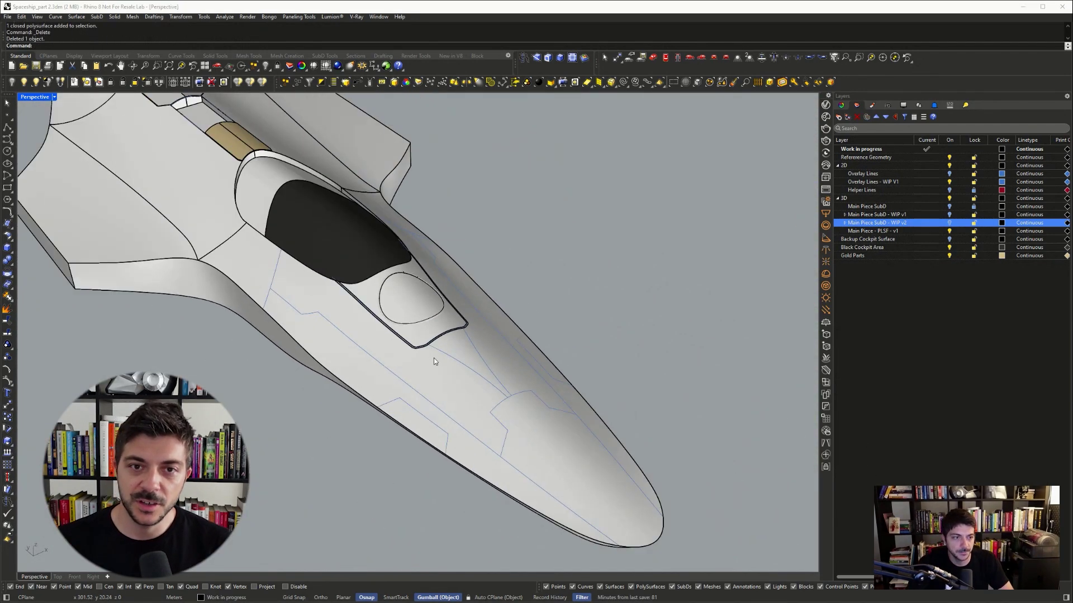
{"action": "scroll", "coordinate": [351, 360], "scroll_direction": "up", "scroll_amount": 5}
{"action": "right_click_drag", "start_coordinate": [352, 361], "coordinate": [359, 358]}
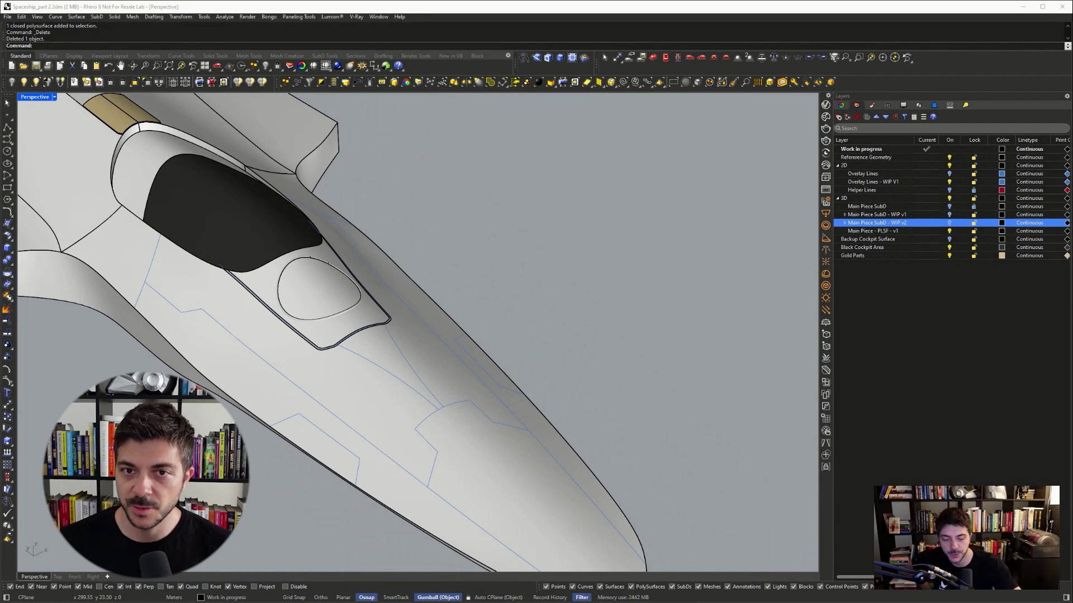
{"action": "scroll", "coordinate": [308, 419], "scroll_direction": "up", "scroll_amount": 5}
{"action": "scroll", "coordinate": [329, 386], "scroll_direction": "down", "scroll_amount": 8}
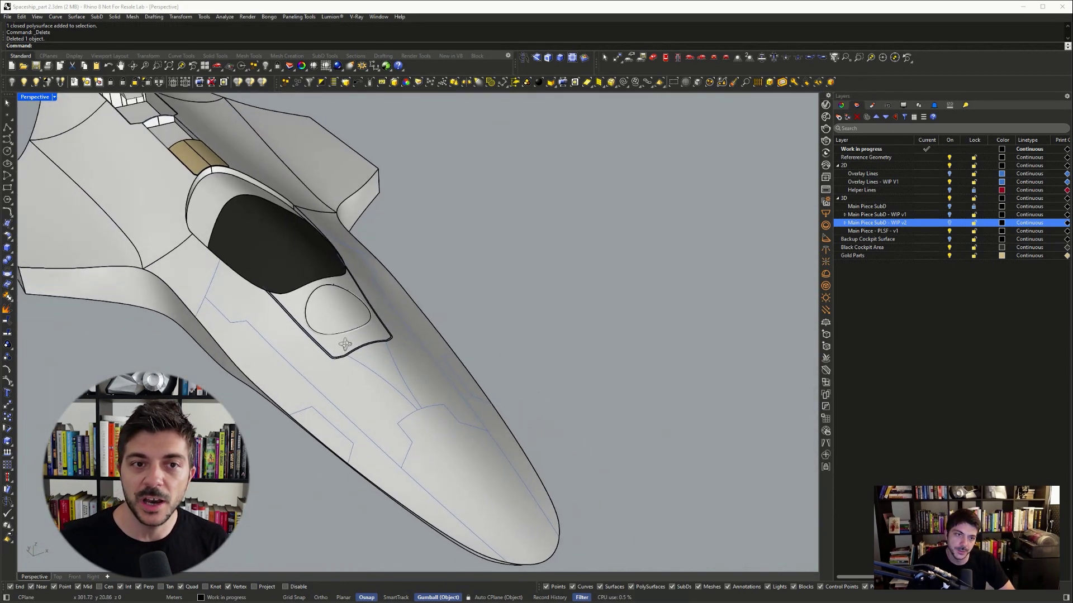
{"action": "scroll", "coordinate": [346, 350], "scroll_direction": "up", "scroll_amount": 2}
{"action": "scroll", "coordinate": [345, 350], "scroll_direction": "up", "scroll_amount": 3}
{"action": "key", "text": "ctrl+z"}
{"action": "key", "text": "ctrl+z"}
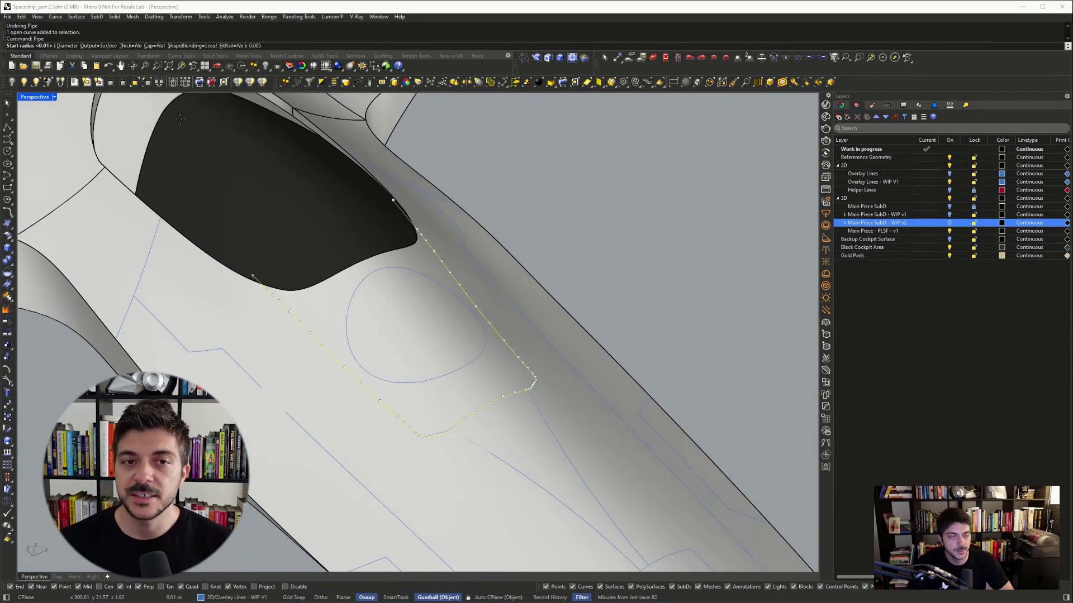
{"action": "type", "text": "Split"}
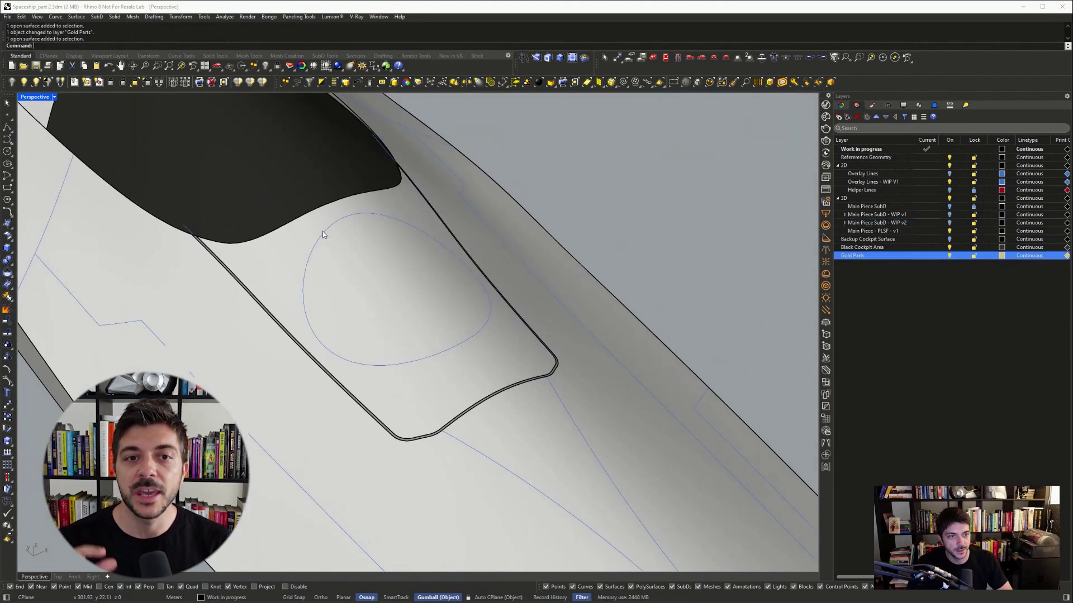
Select the cockpit outline curve in Top view and switch to the Overlay Lines layer
{"action": "left_click", "coordinate": [322, 232]}
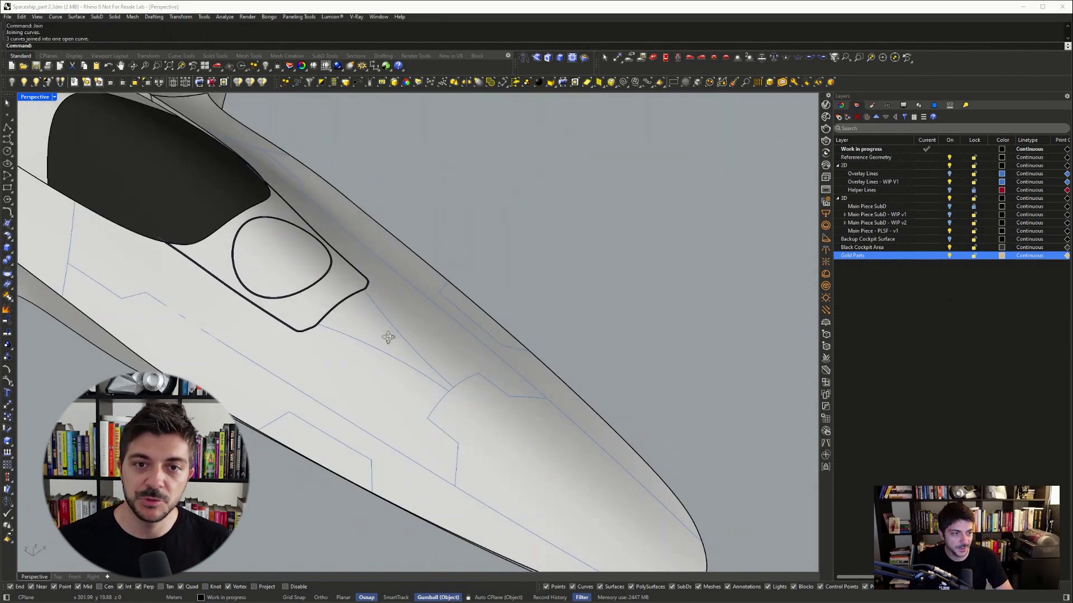
{"action": "key", "text": "F2"}
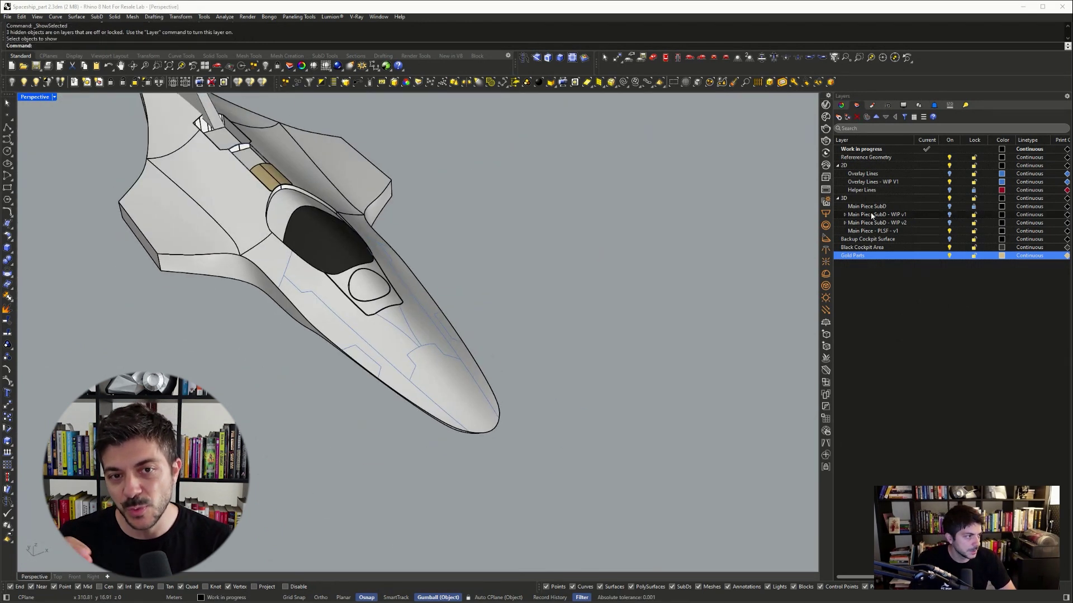
{"action": "left_click", "coordinate": [916, 174]}
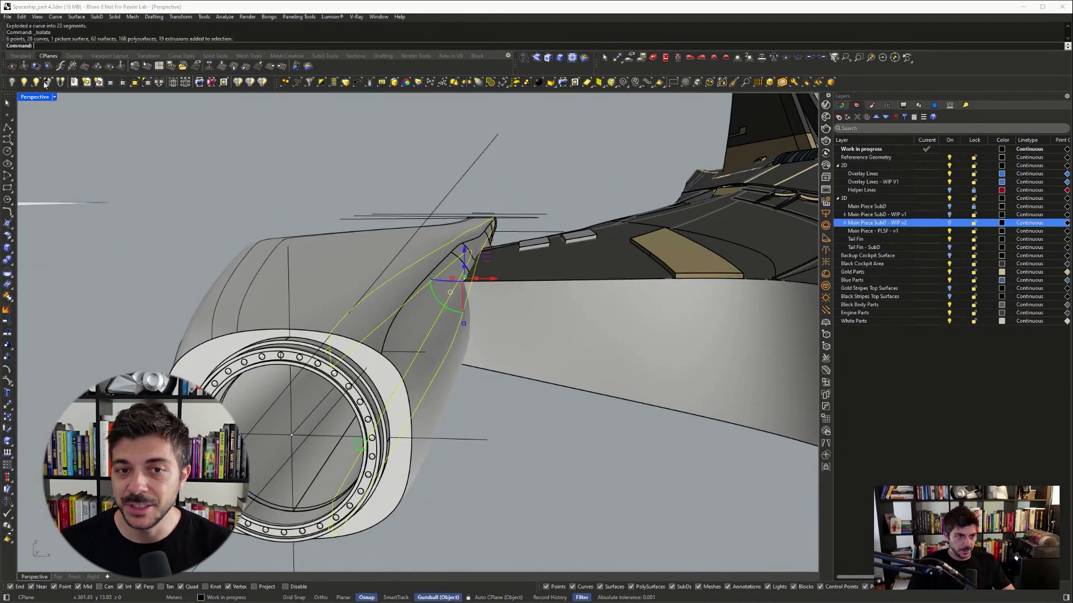
Window-select the bare engine curves, place a circle in Top view, and pick the nacelle for Sweep2
{"action": "left_click_drag", "start_coordinate": [504, 356], "coordinate": [459, 280]}
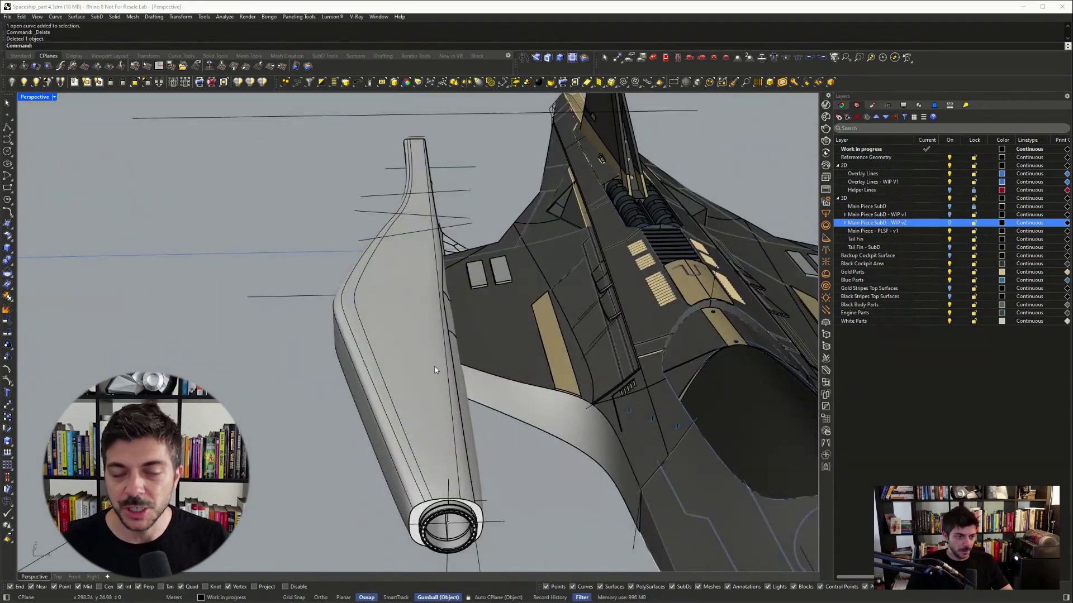
{"action": "left_click", "coordinate": [444, 436]}
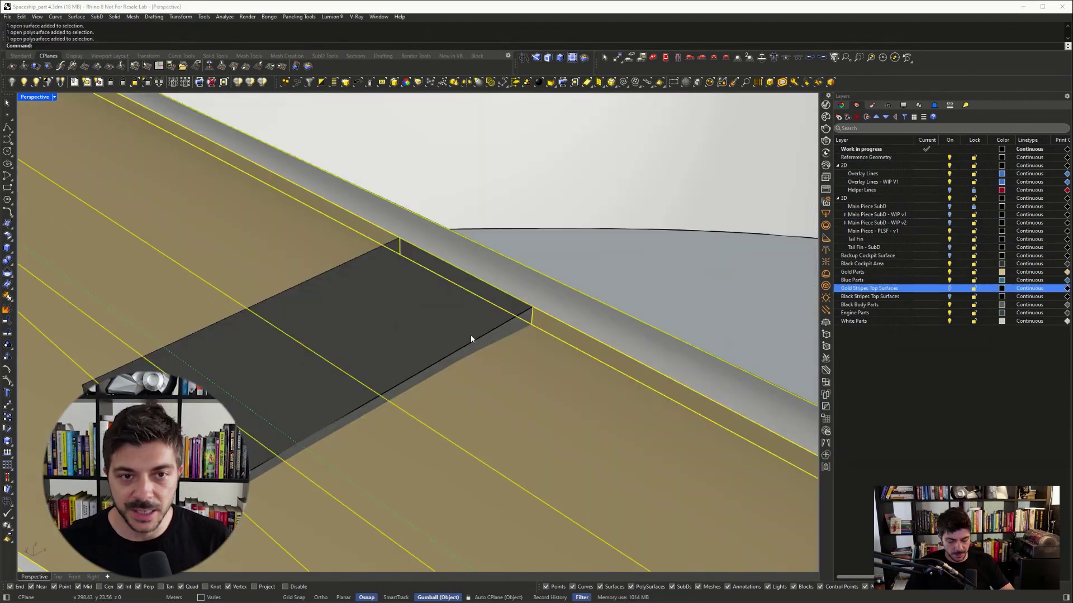
{"action": "left_click", "coordinate": [470, 334]}
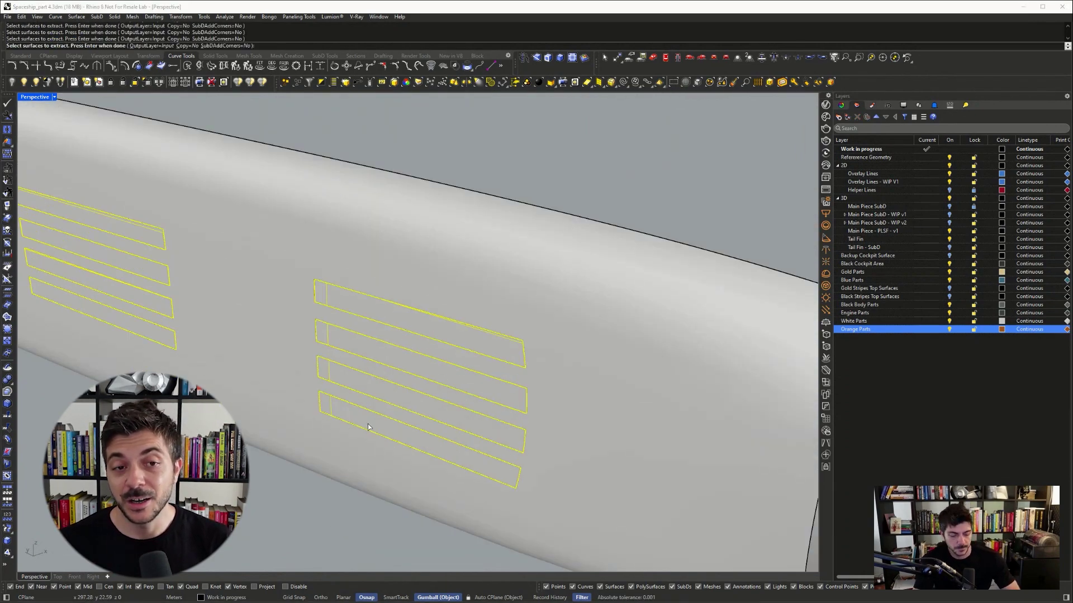
Window-select the extra vent pieces on the nacelle for removal
{"action": "left_click_drag", "start_coordinate": [119, 285], "coordinate": [409, 451]}
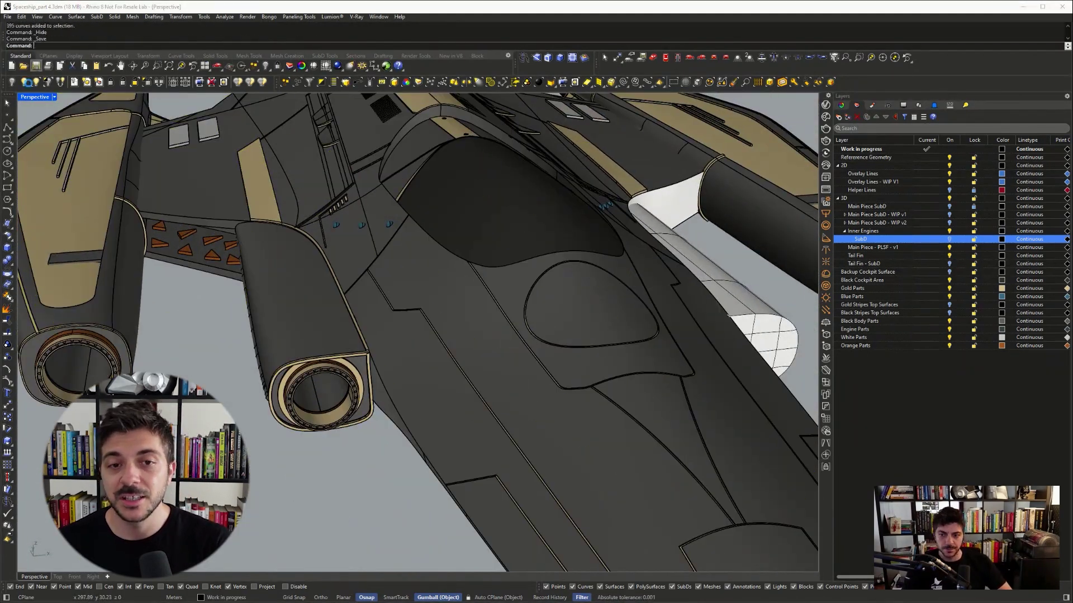
Save the model and start extracting an isocurve from the engine nacelle
{"action": "left_click", "coordinate": [36, 65]}
{"action": "right_click_drag", "start_coordinate": [357, 301], "coordinate": [412, 352]}
{"action": "type", "text": "ExtractIsocurve"}
{"action": "key", "text": "Return"}
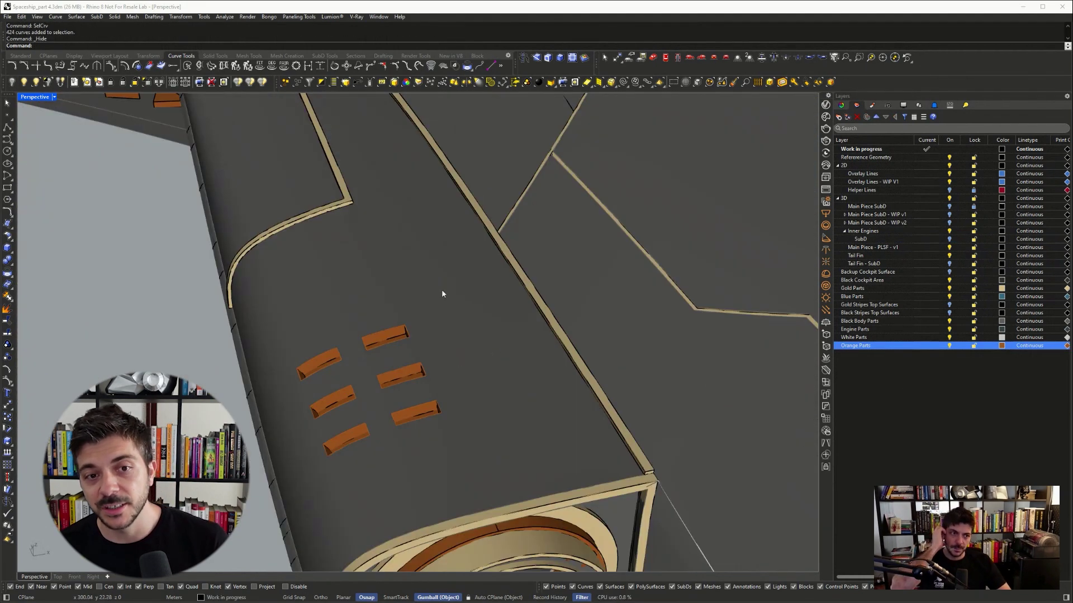
{"action": "scroll", "coordinate": [441, 289], "scroll_direction": "down", "scroll_amount": 2}
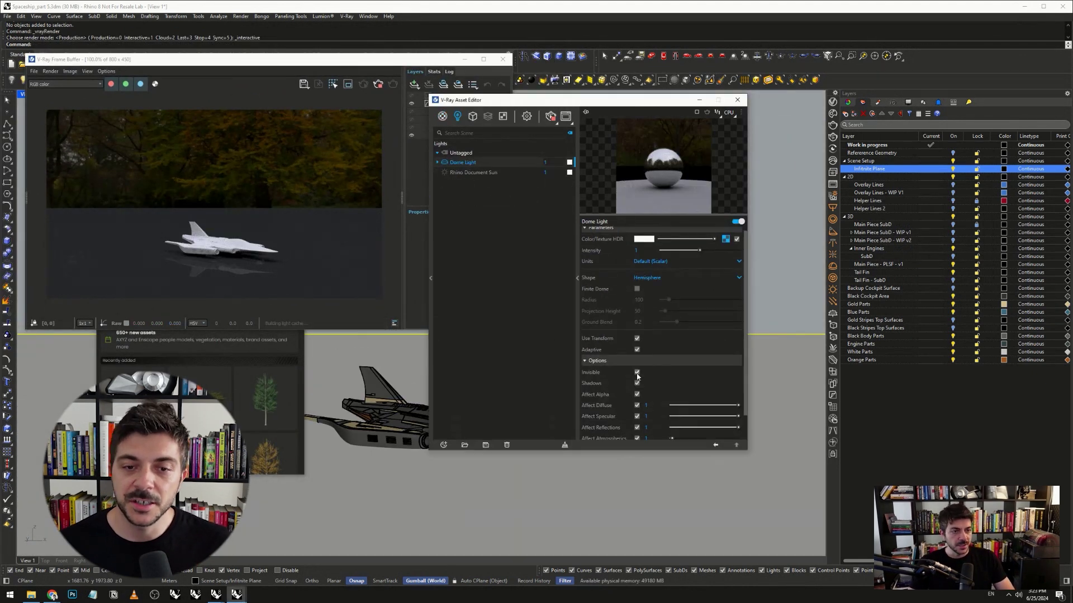
Make the dome light invisible in renders and apply Metal Golden to the selected parts
{"action": "left_click", "coordinate": [637, 372]}
{"action": "left_click", "coordinate": [526, 116]}
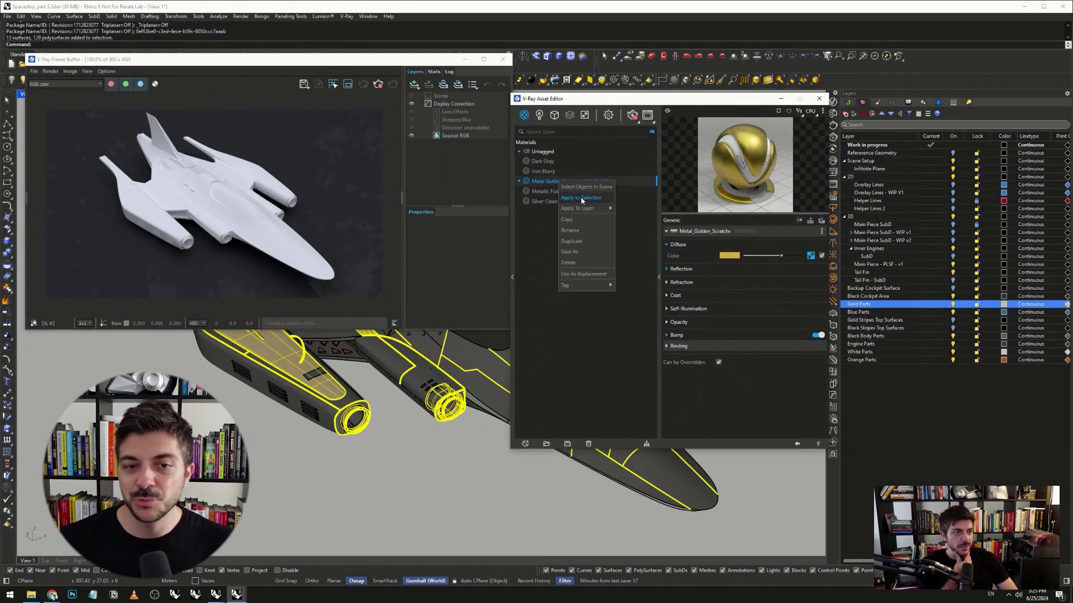
{"action": "left_click", "coordinate": [581, 197]}
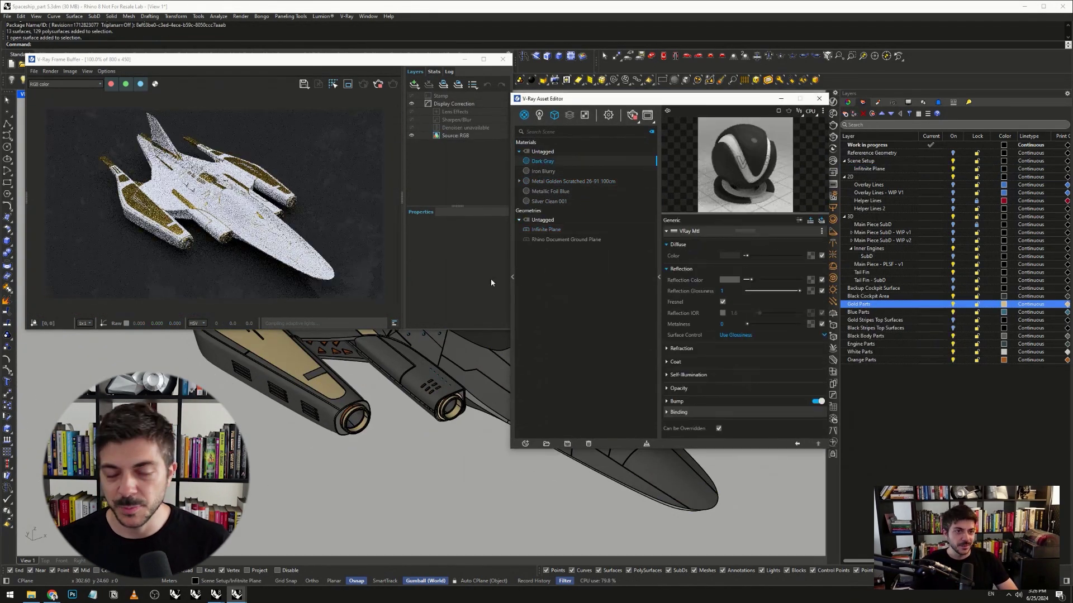
Open the Metallic Foil Blue material's reflection settings and its colour picker
{"action": "scroll", "coordinate": [174, 179], "scroll_direction": "up", "scroll_amount": 1}
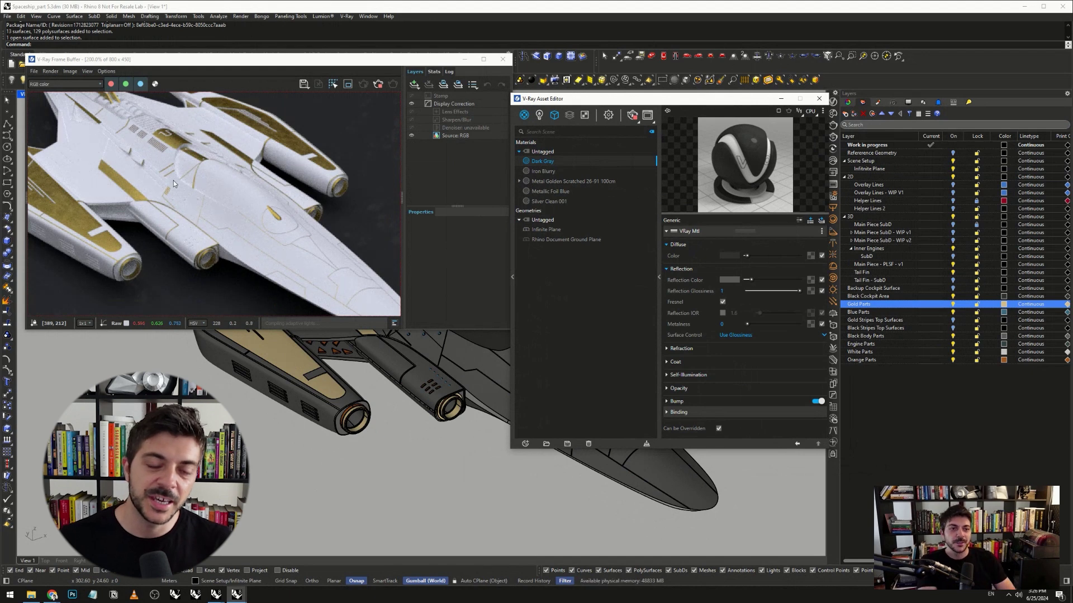
{"action": "scroll", "coordinate": [173, 180], "scroll_direction": "down", "scroll_amount": 1}
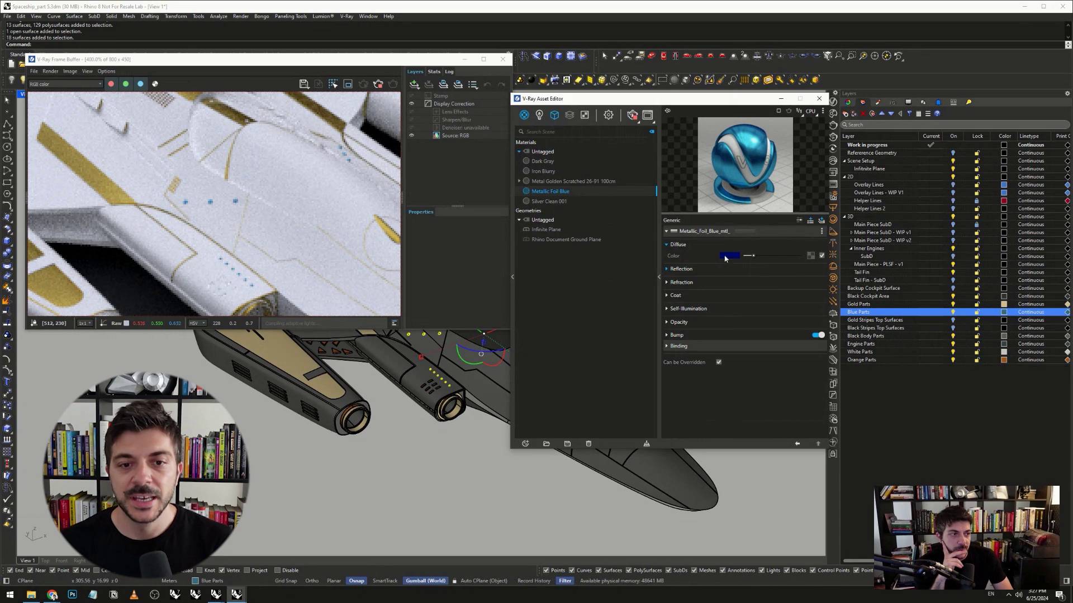
{"action": "left_click", "coordinate": [681, 269]}
{"action": "left_click", "coordinate": [729, 280]}
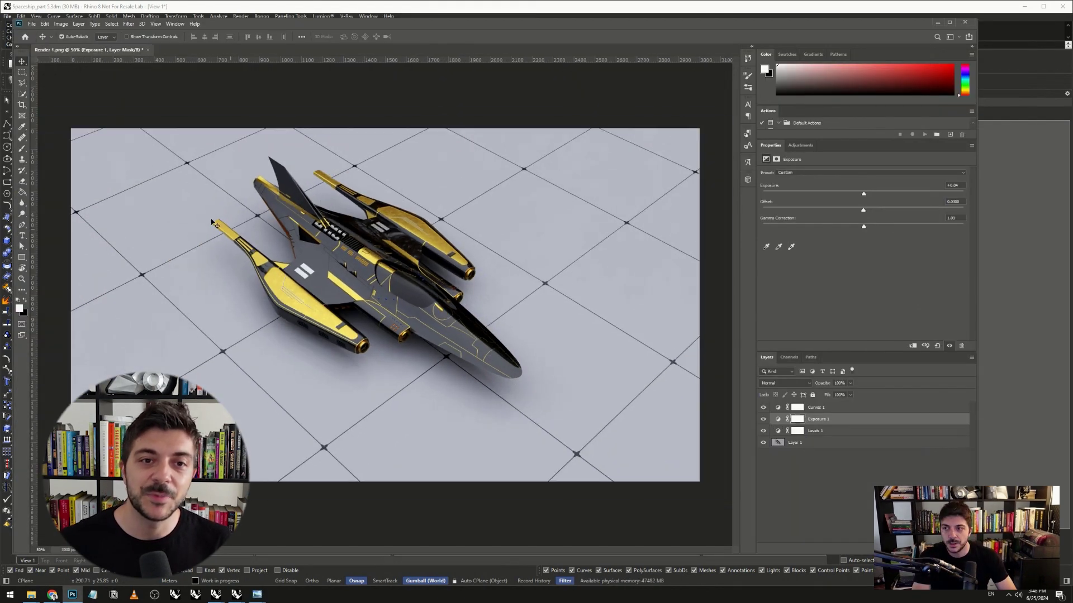
Switch to the Crop tool (C) to tighten the frame around the ship render
{"action": "key", "text": "c"}
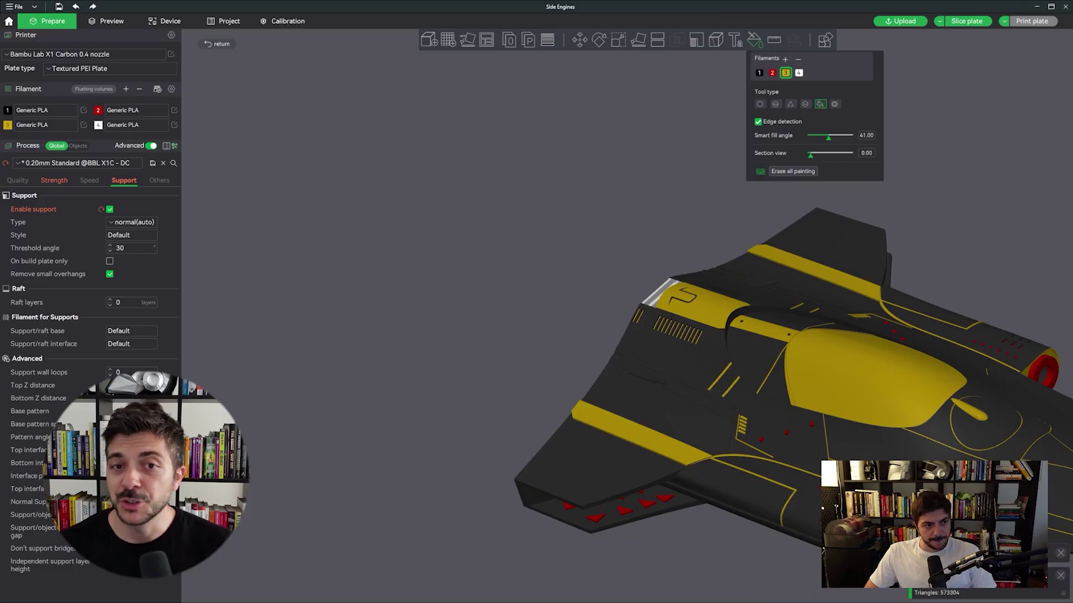
Orbit and zoom out to view the painted ship on the whole build plate
{"action": "left_click_drag", "start_coordinate": [894, 257], "coordinate": [686, 377]}
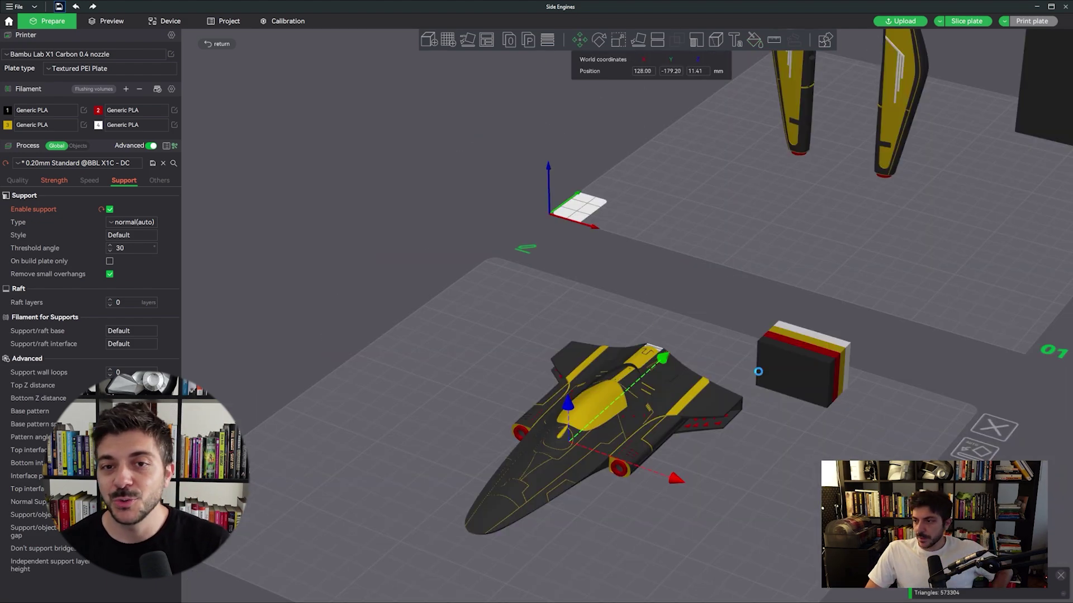
{"action": "left_click_drag", "start_coordinate": [759, 372], "coordinate": [626, 57]}
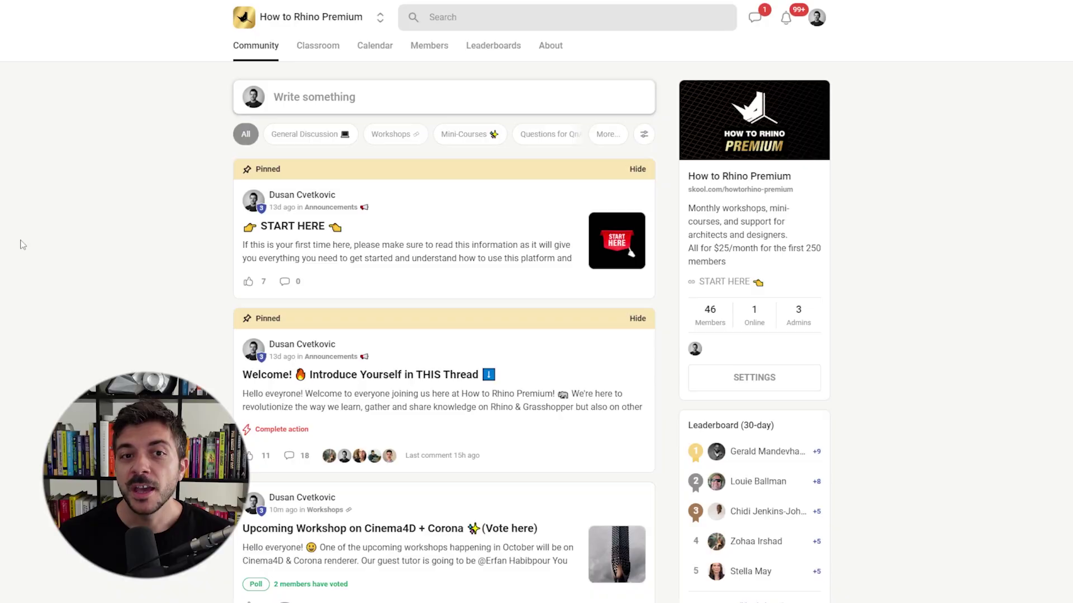
Open the Futuristic Jet Project course from the Classroom list
{"action": "left_click", "coordinate": [316, 46]}
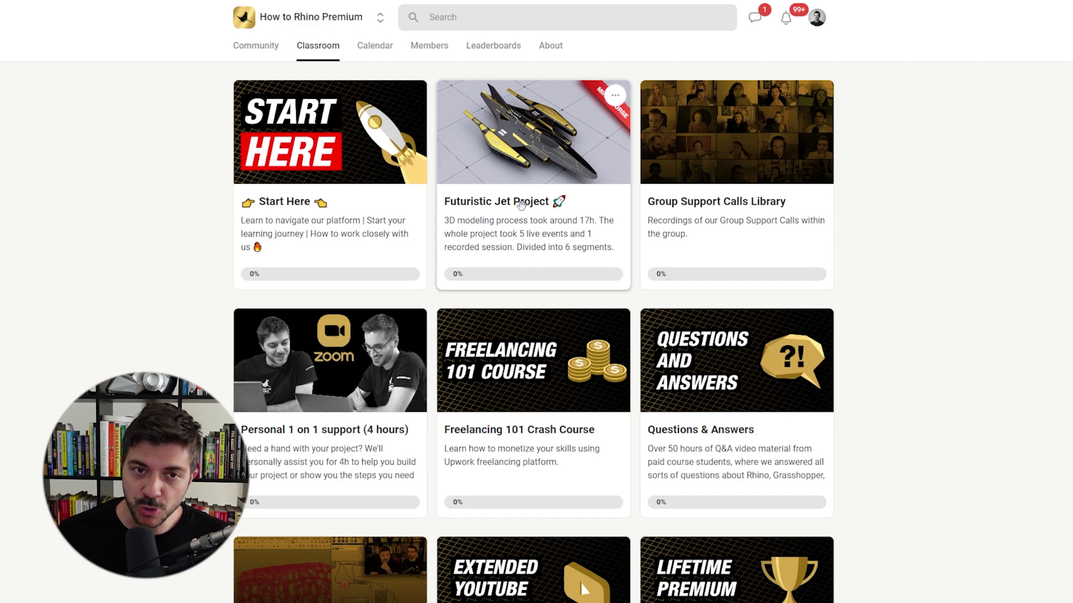
{"action": "left_click", "coordinate": [520, 204]}
{"action": "scroll", "coordinate": [712, 290], "scroll_direction": "down", "scroll_amount": 20}
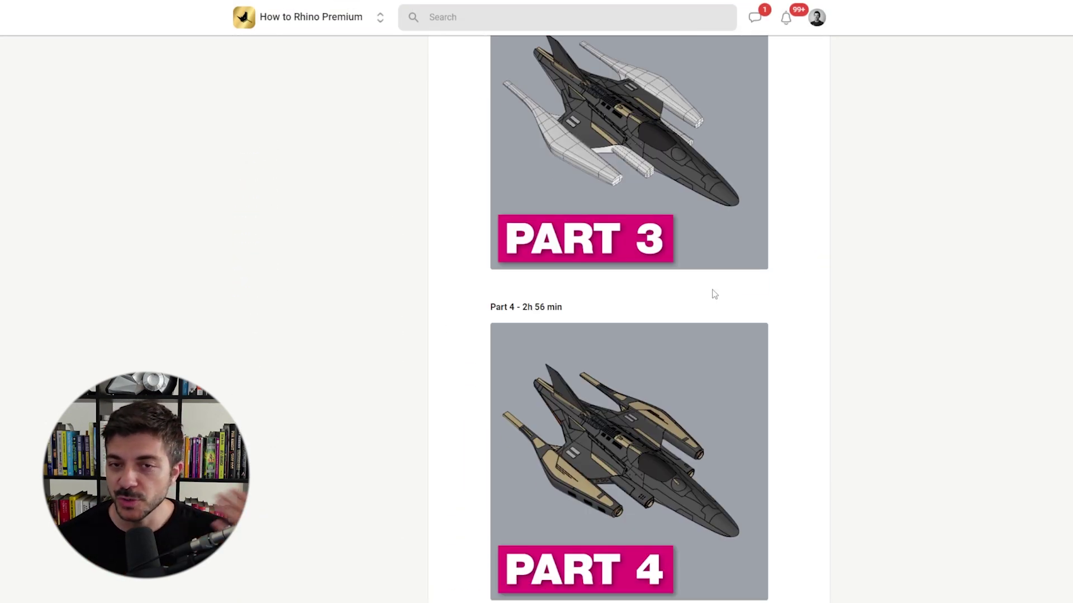
{"action": "scroll", "coordinate": [712, 289], "scroll_direction": "down", "scroll_amount": 10}
{"action": "scroll", "coordinate": [580, 265], "scroll_direction": "up", "scroll_amount": 20}
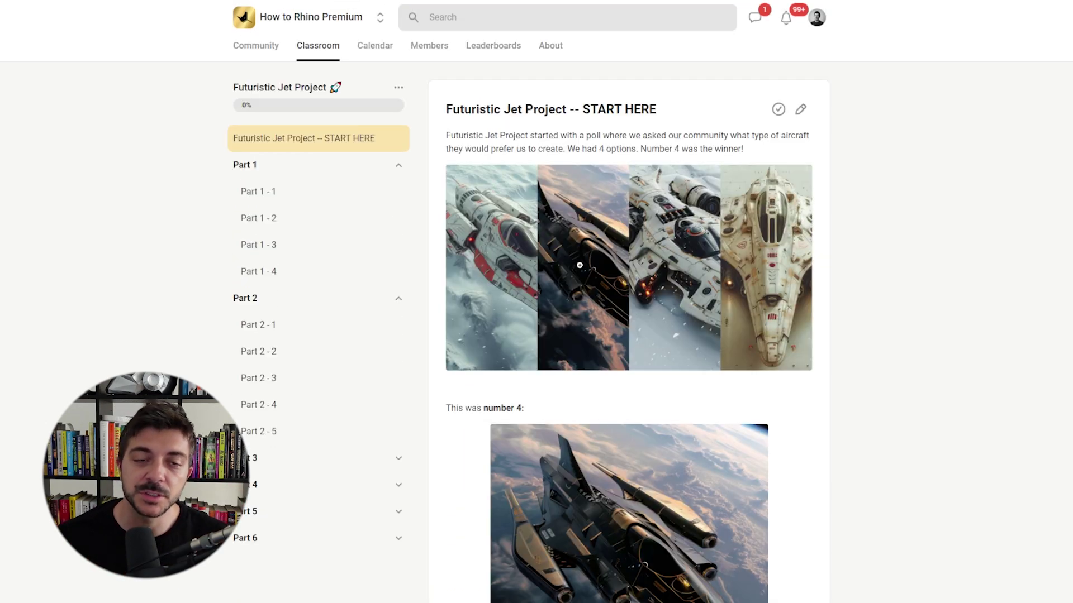
Step through lessons Part 1-1, Part 2-2, Part 2-3 and Part 3-4
{"action": "left_click", "coordinate": [275, 200]}
{"action": "left_click", "coordinate": [358, 352]}
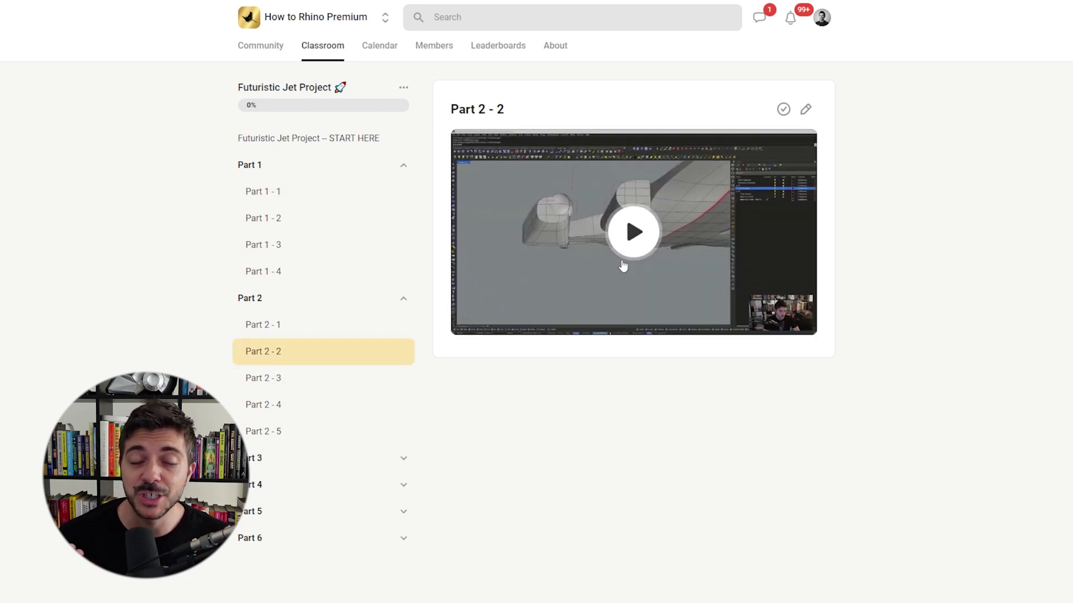
{"action": "left_click", "coordinate": [272, 381]}
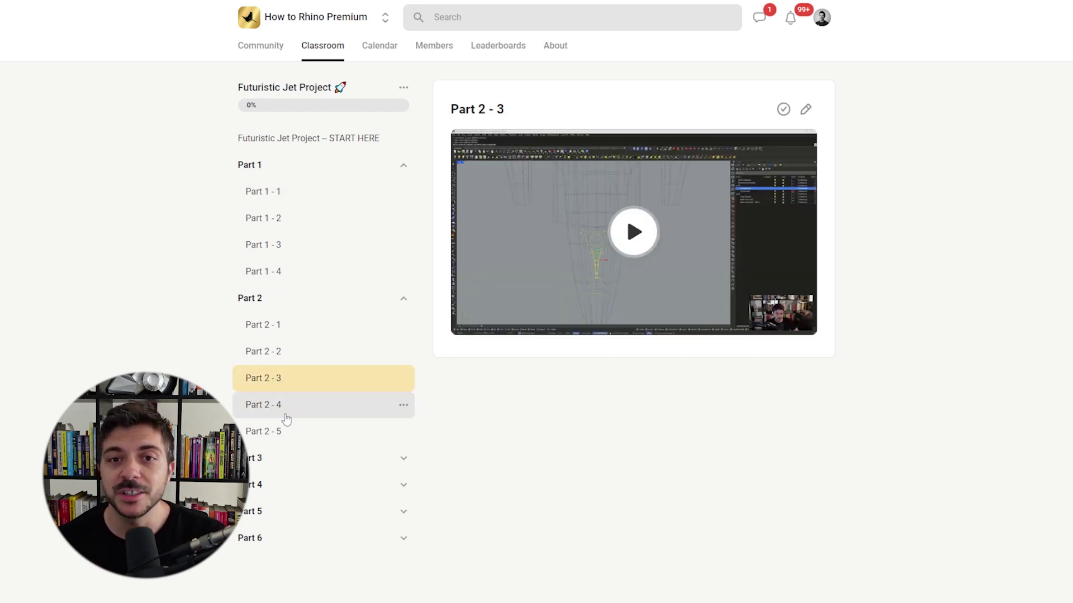
{"action": "left_click", "coordinate": [291, 458]}
{"action": "left_click", "coordinate": [352, 565]}
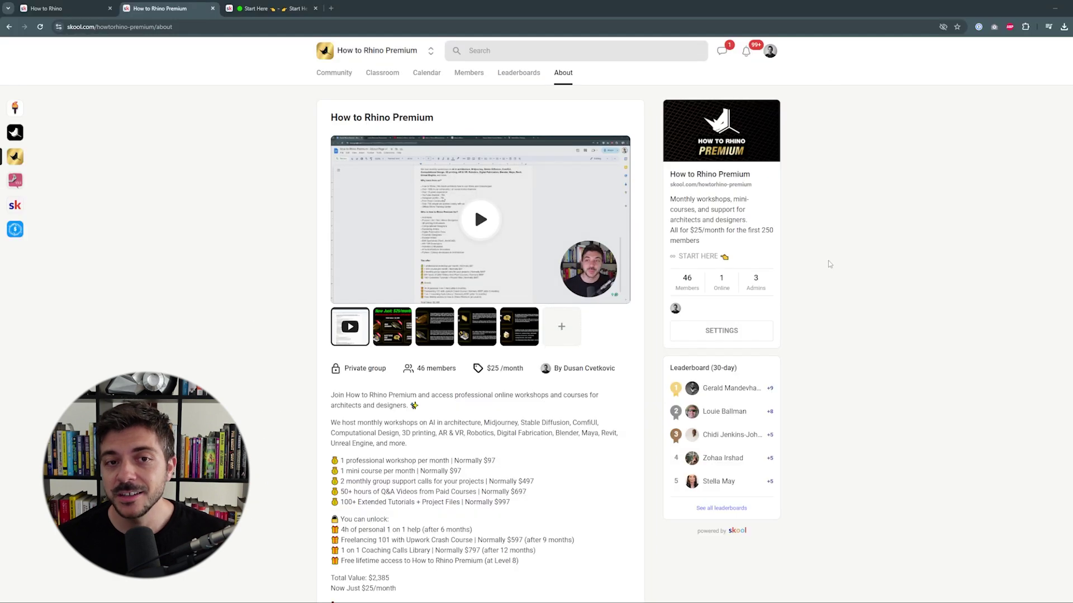
{"action": "scroll", "coordinate": [393, 260], "scroll_direction": "down", "scroll_amount": 1}
{"action": "left_click", "coordinate": [393, 260]}
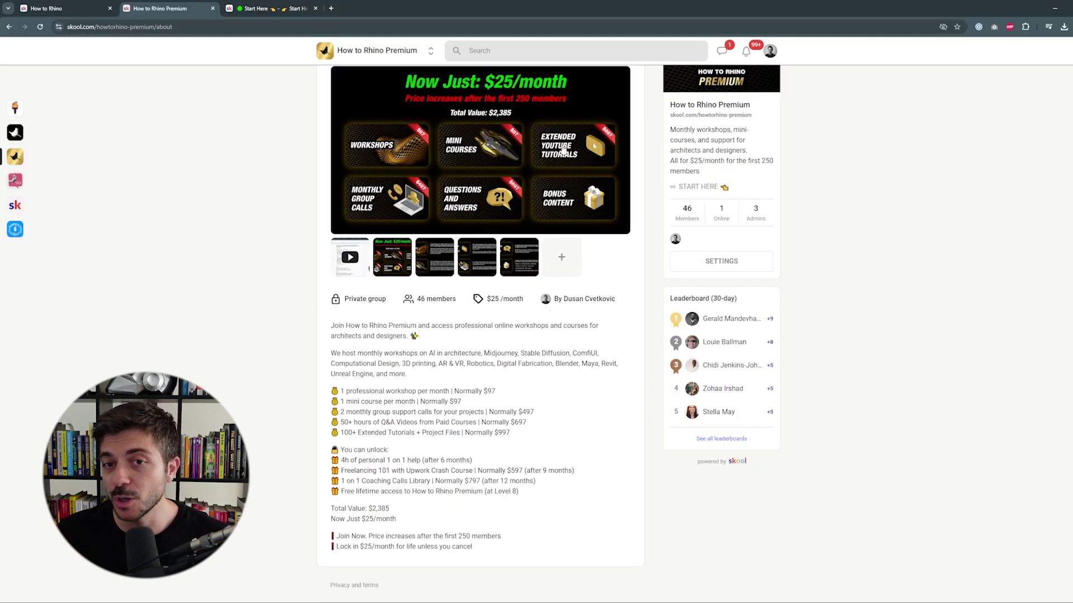
{"action": "left_click", "coordinate": [561, 148]}
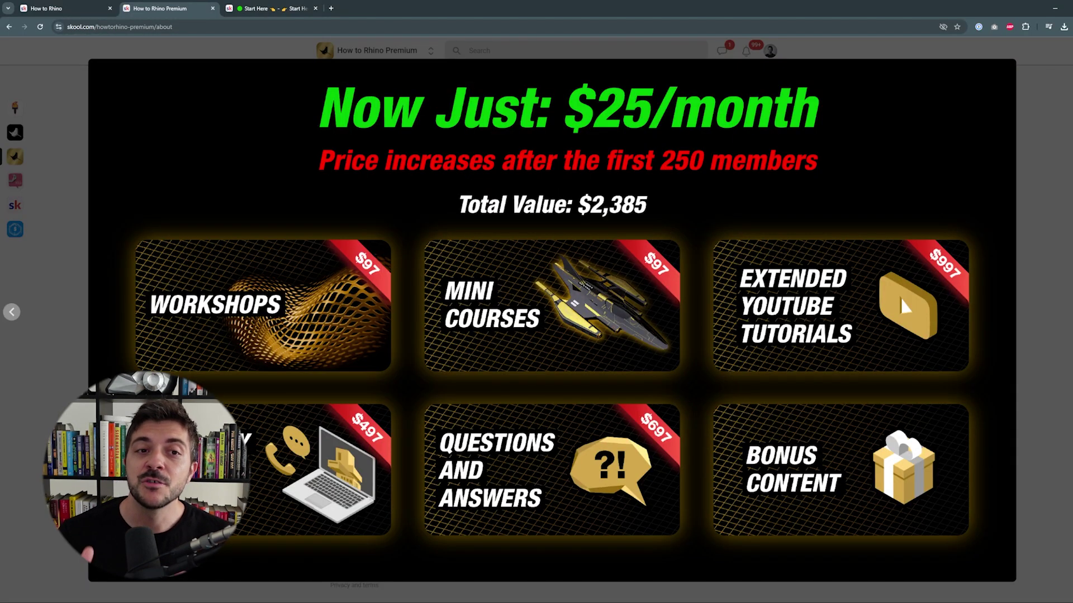
{"action": "key", "text": "Right"}
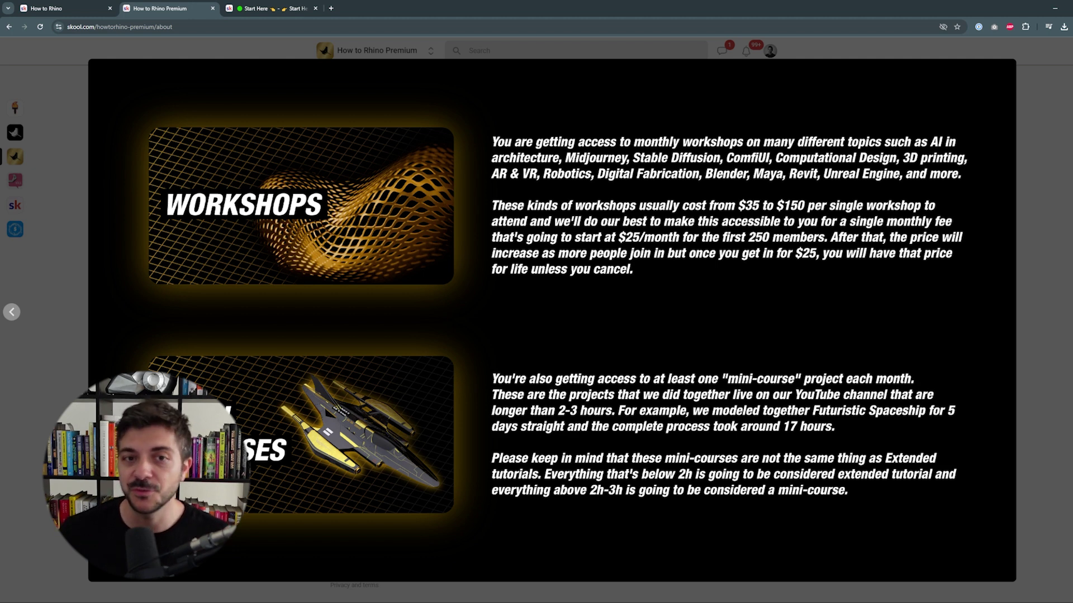
{"action": "key", "text": "Right"}
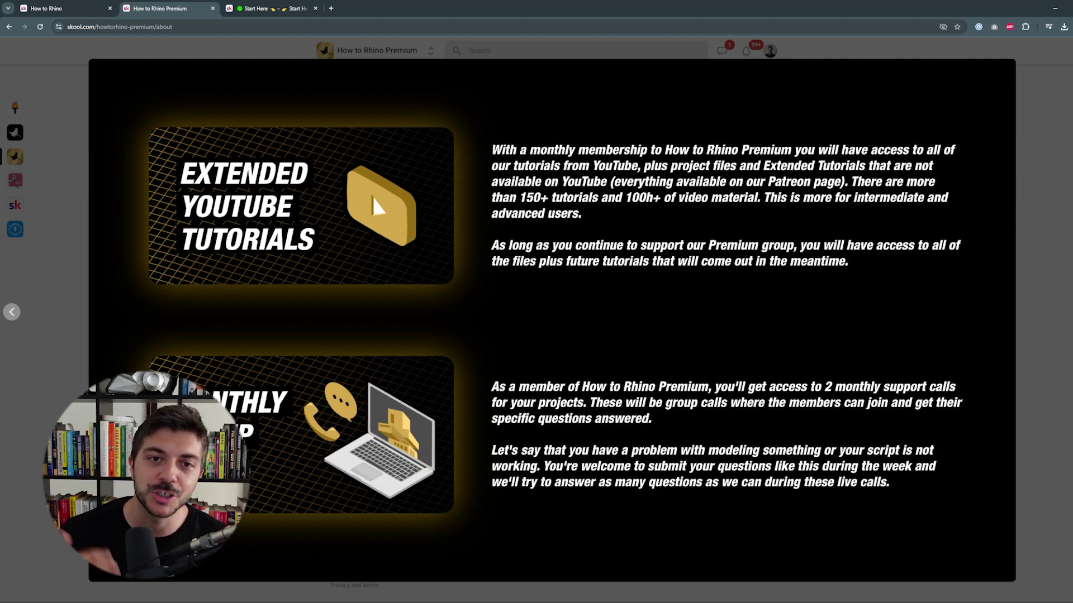
{"action": "key", "text": "Right"}
{"action": "key", "text": "Right"}
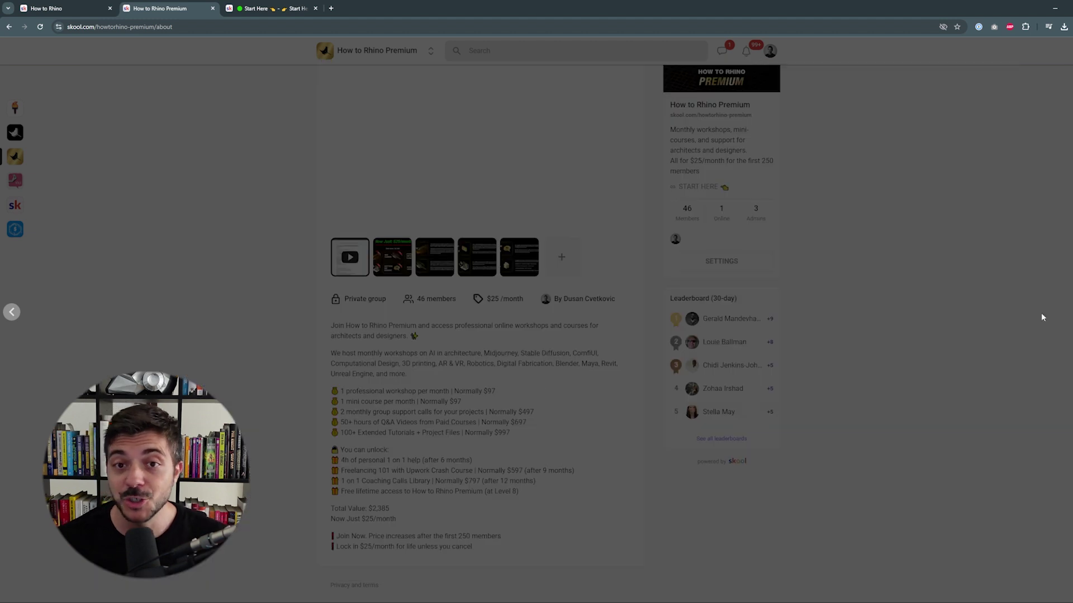
{"action": "left_click", "coordinate": [543, 343]}
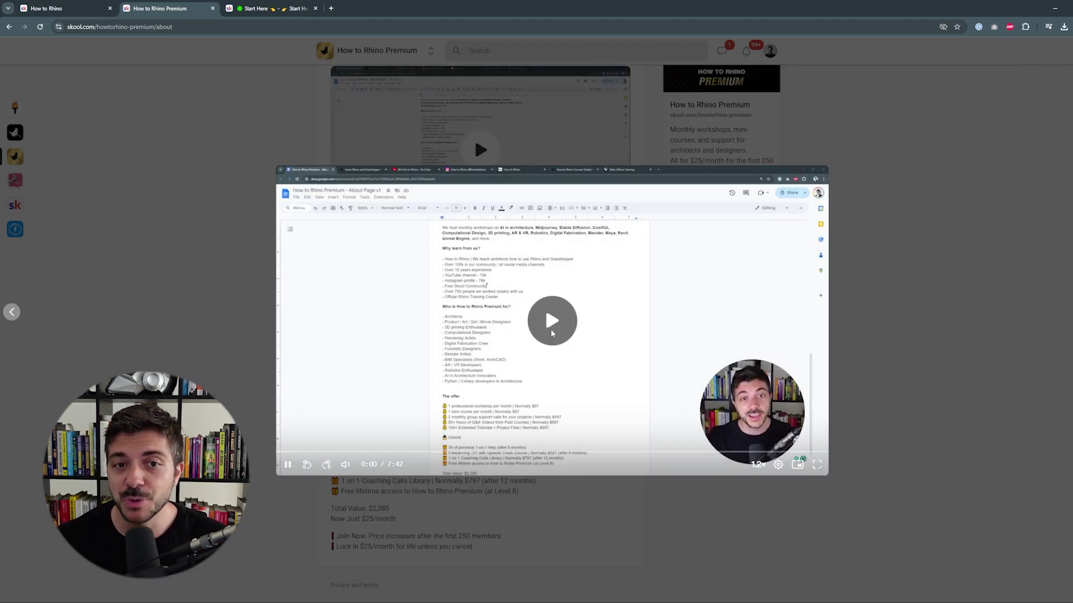
{"action": "left_click", "coordinate": [421, 452]}
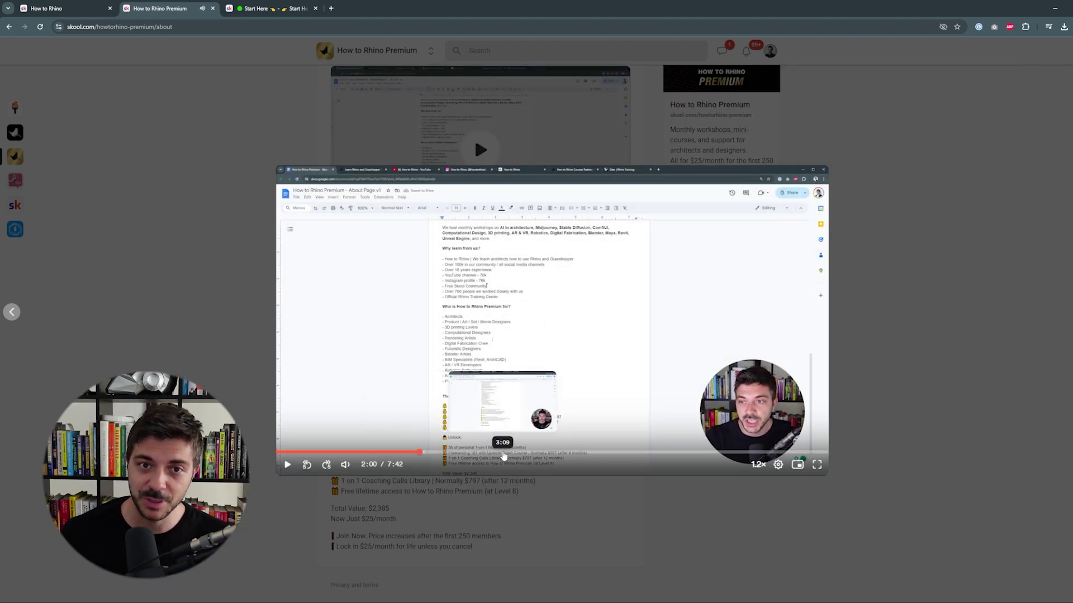
{"action": "left_click", "coordinate": [504, 453]}
{"action": "left_click", "coordinate": [911, 353]}
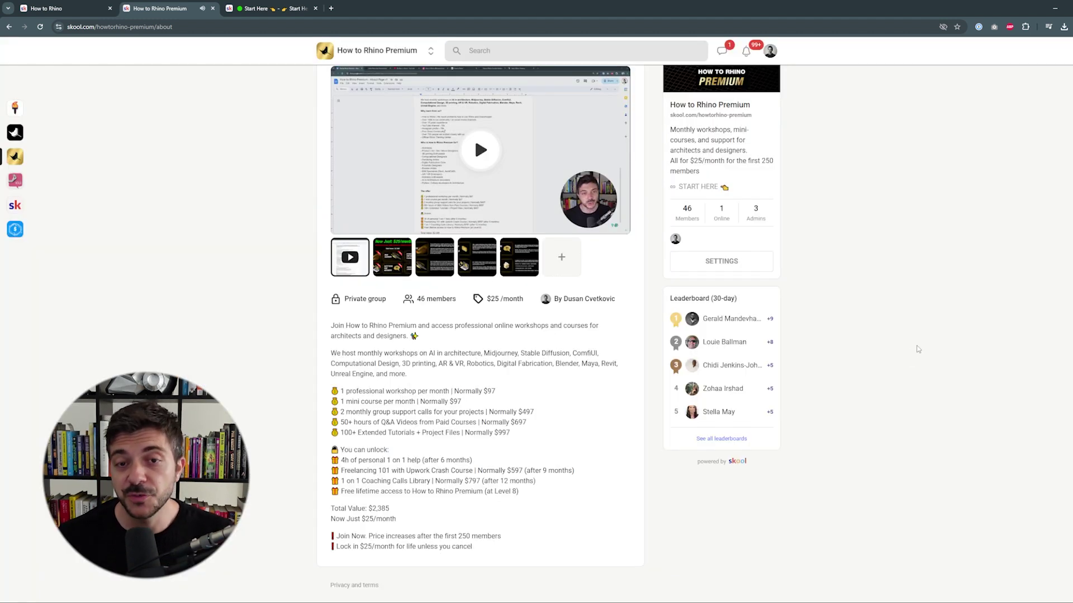